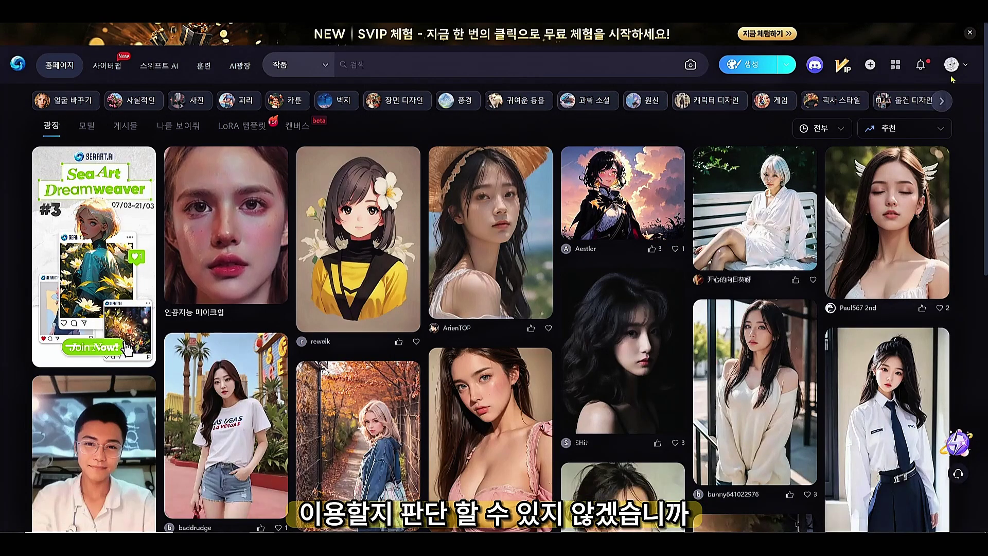
Step: View the account overview and browse the community artworks on the home page
mouse_move(955, 76)
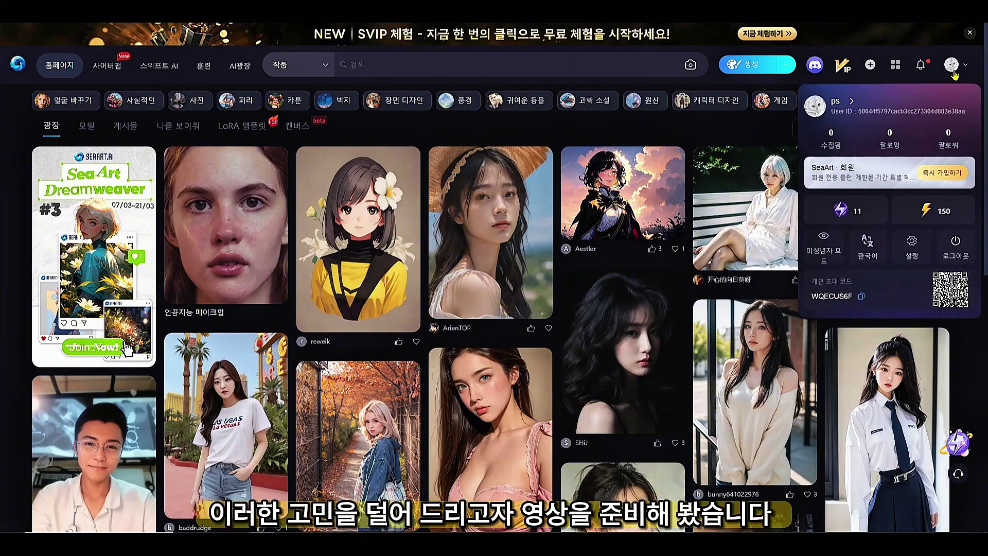
mouse_move(782, 67)
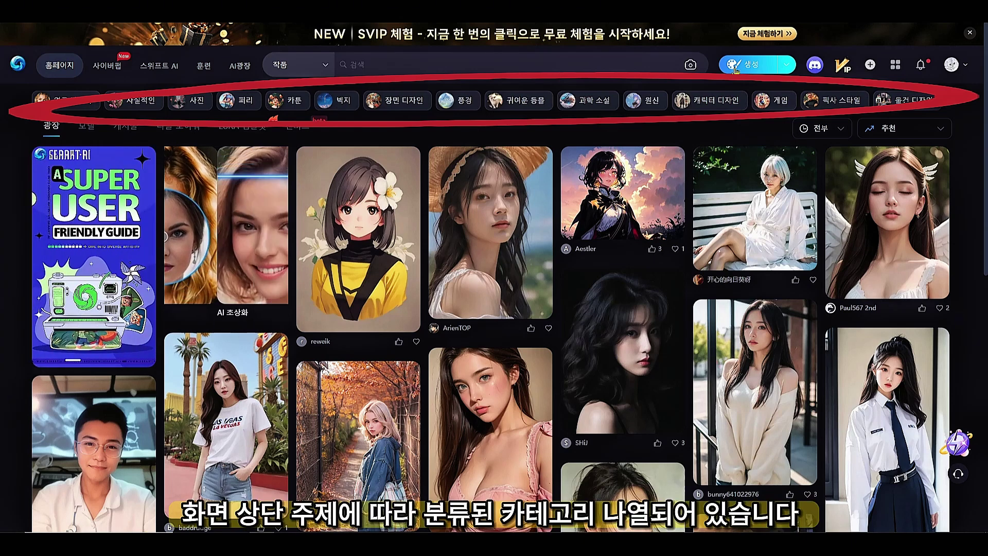
scroll(562, 229, "down", 3)
mouse_move(572, 222)
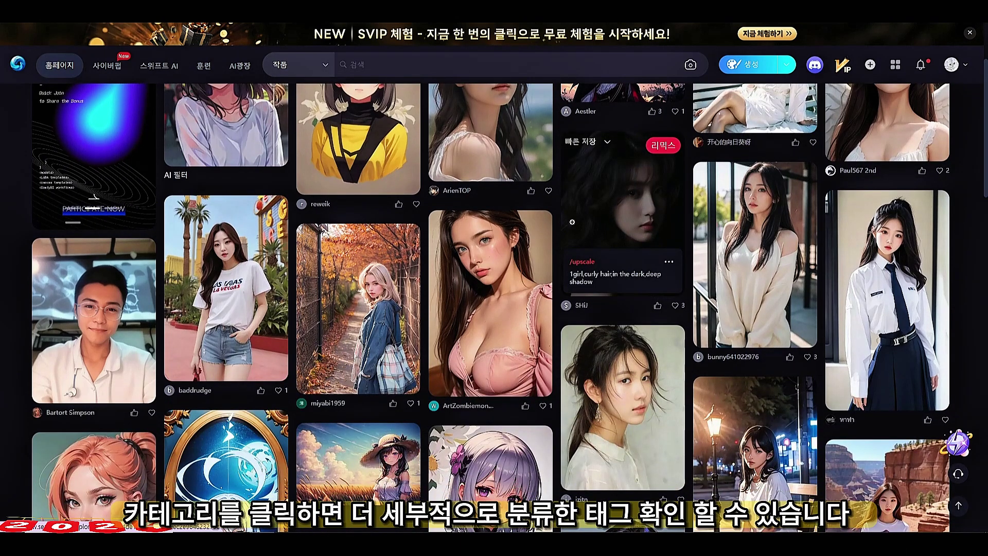
scroll(572, 222, "down", 3)
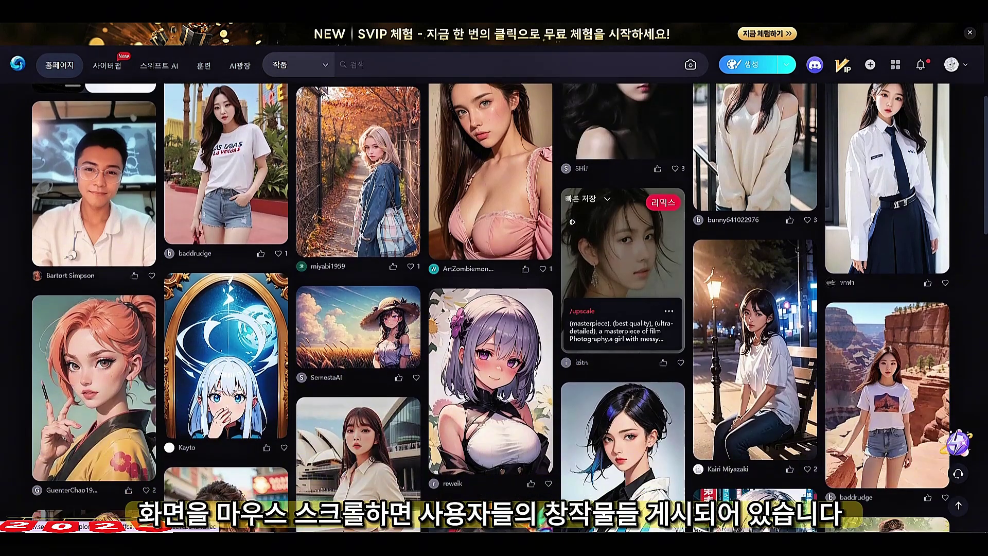
scroll(573, 223, "down", 7)
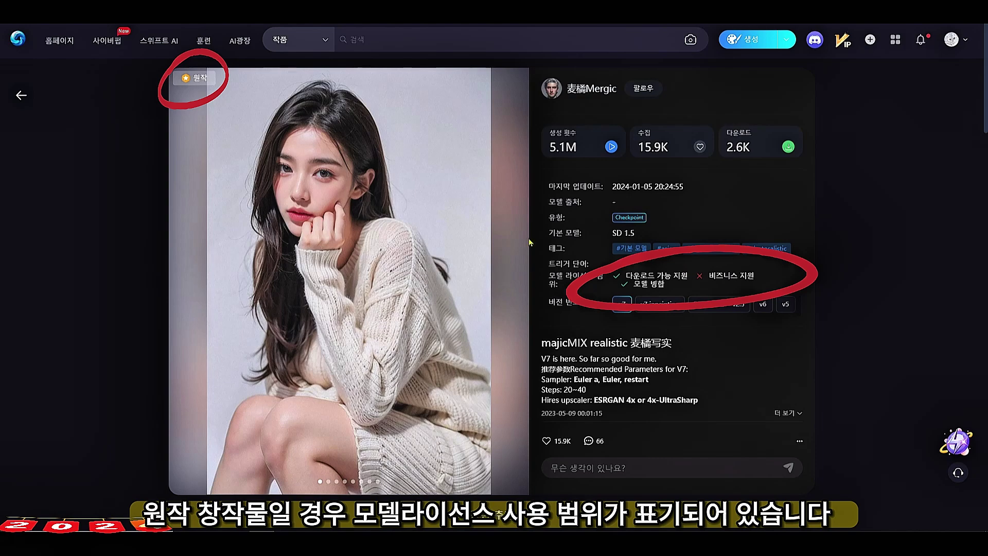
Step: Browse back and forth through the sample images of the majicMIX realistic model
mouse_move(179, 111)
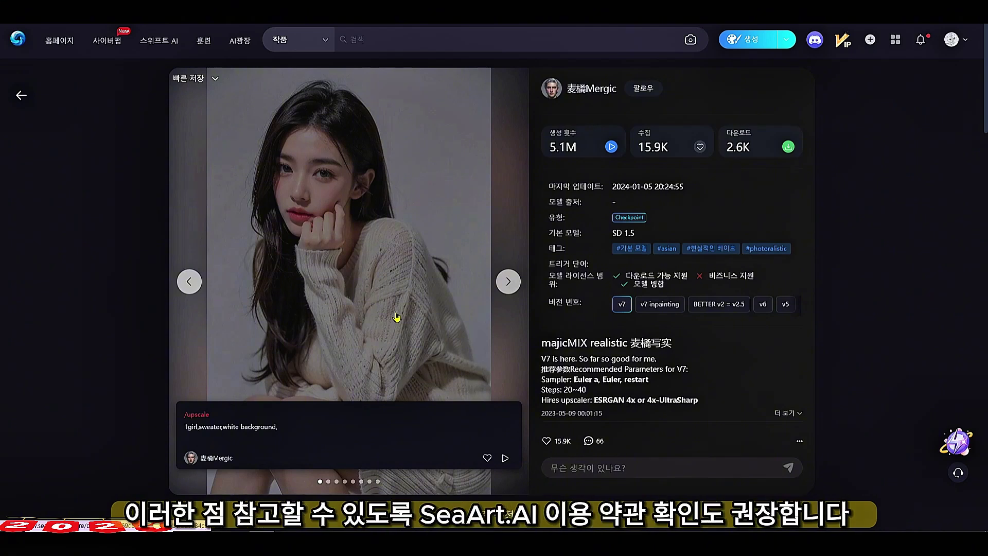
left_click(509, 282)
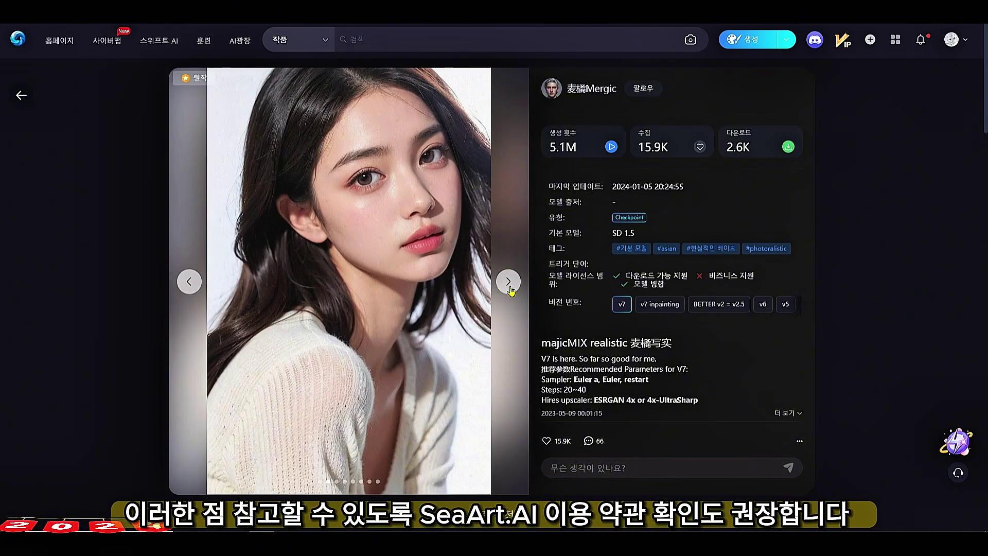
left_click(511, 291)
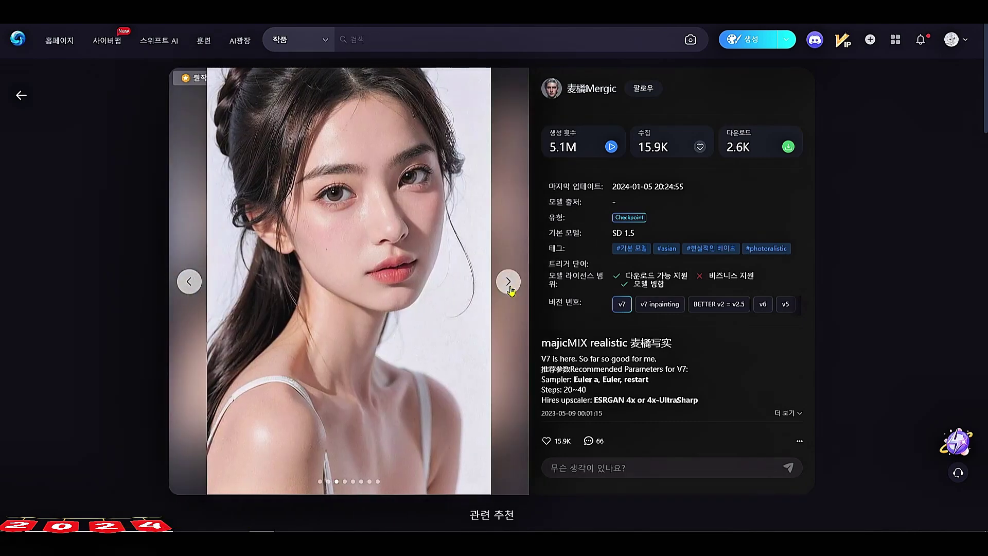
left_click(511, 290)
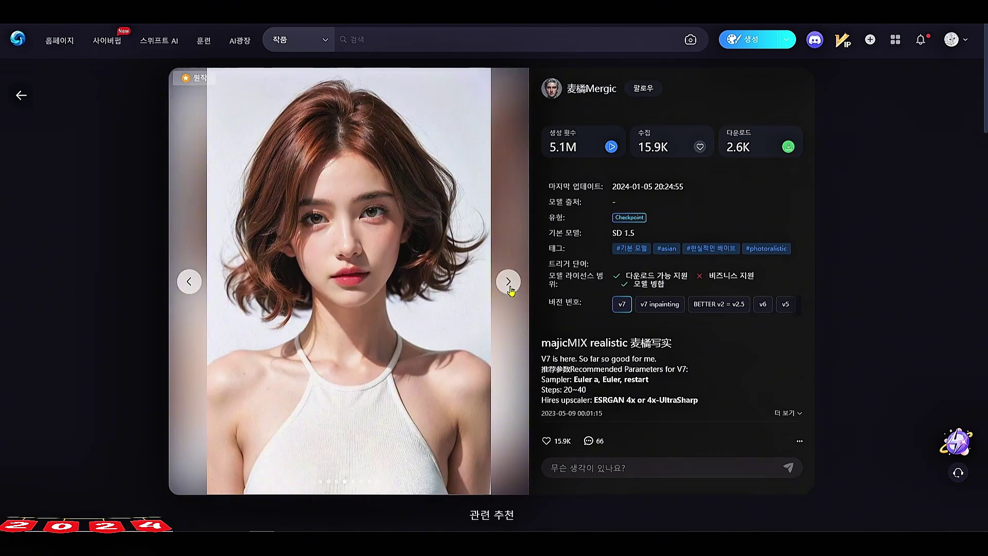
left_click(508, 281)
left_click(508, 282)
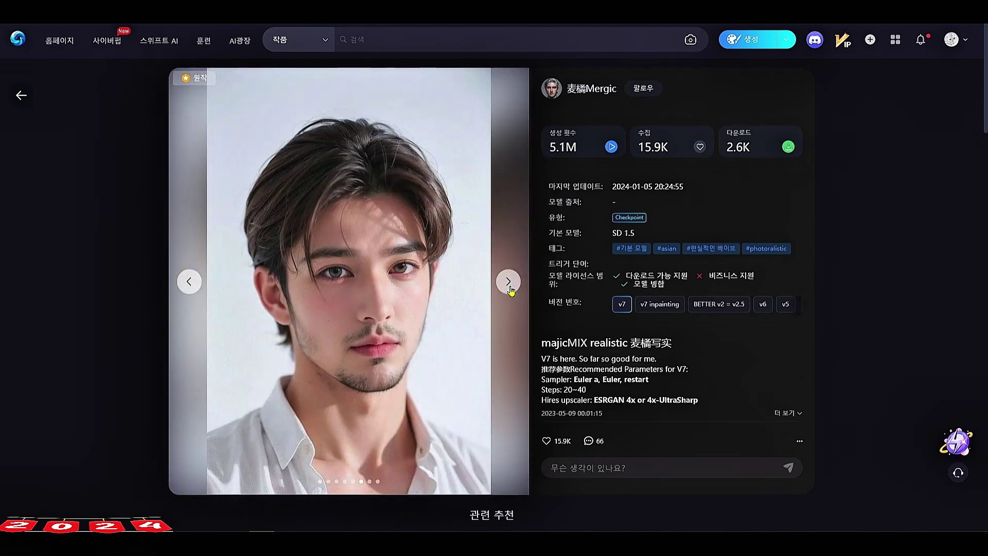
left_click(187, 288)
left_click(186, 288)
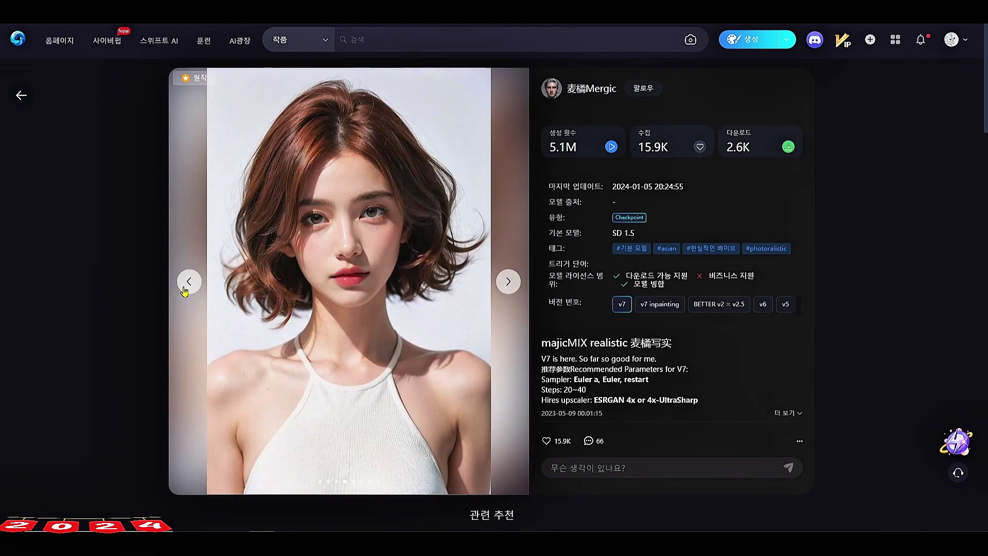
left_click(186, 288)
Step: Look through the related recommended artworks below the majicMIX realistic model
scroll(183, 288, "down", 5)
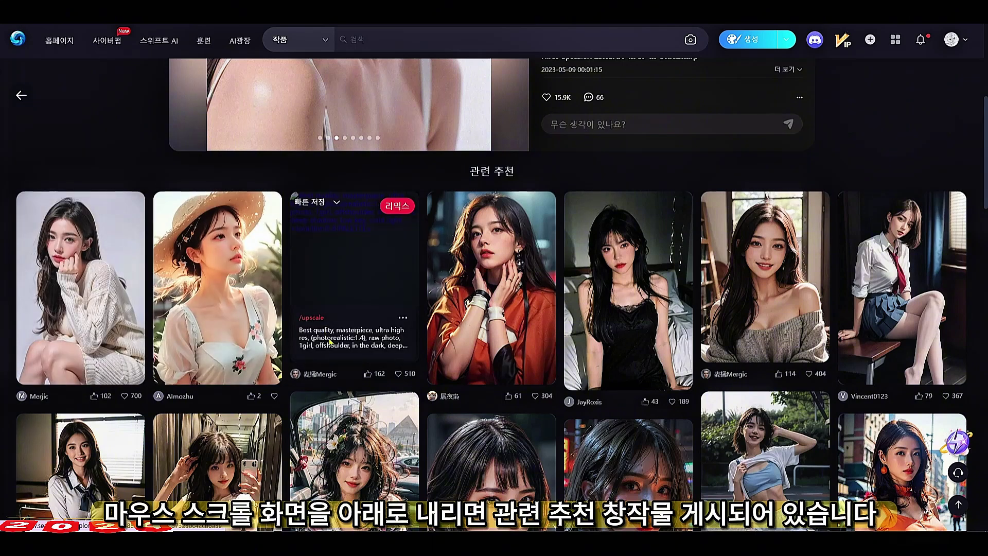
scroll(335, 348, "down", 4)
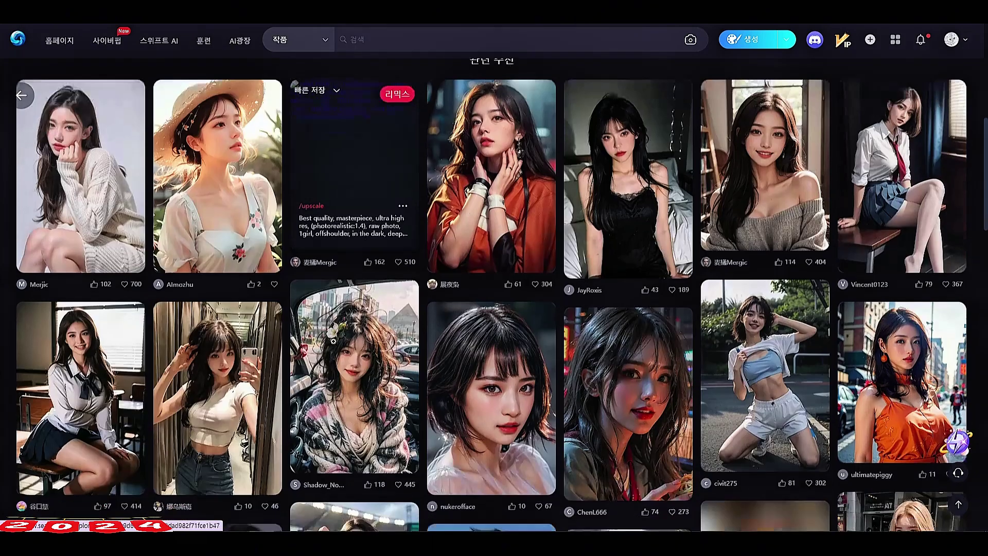
scroll(334, 345, "down", 7)
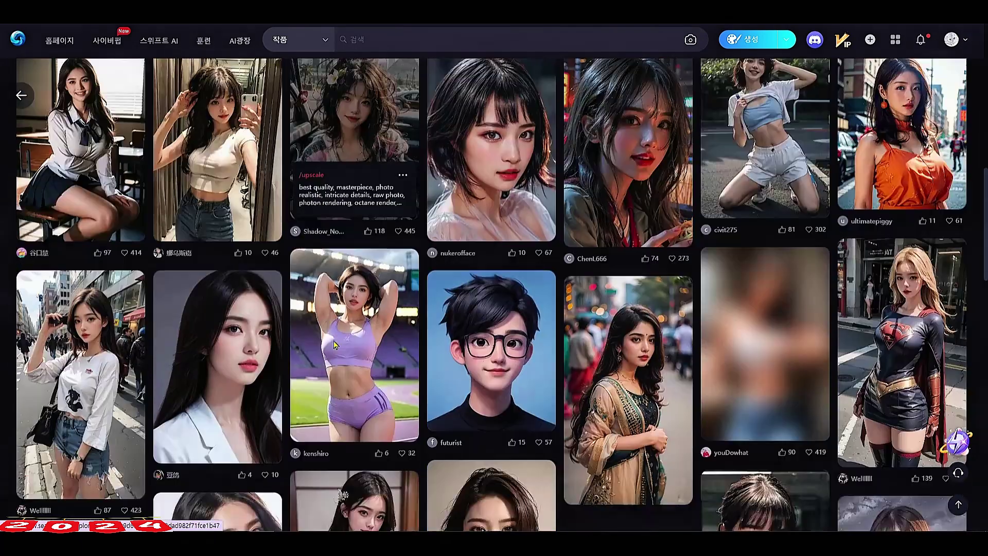
scroll(334, 340, "down", 5)
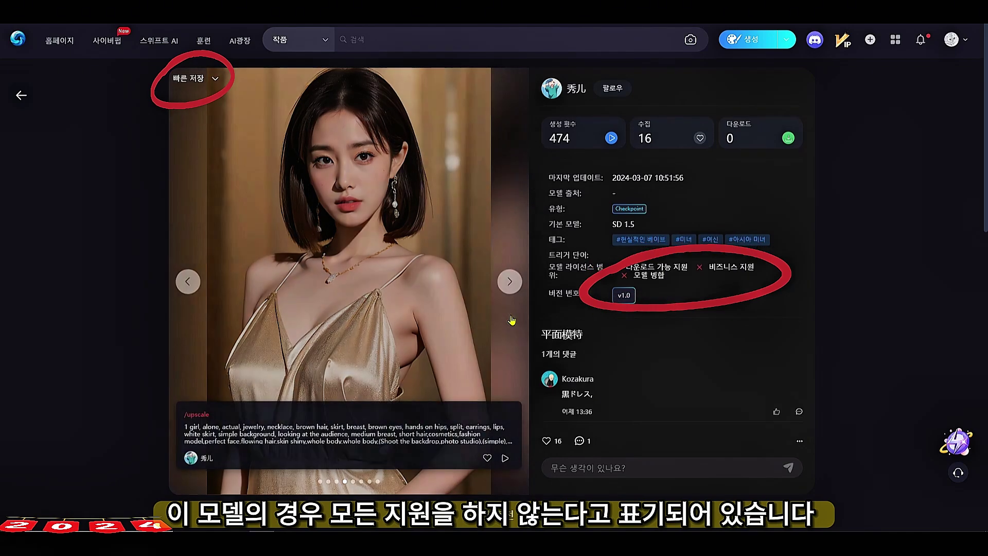
Step: Look through the related artworks of the 平面模特 model and return to the top of its page
scroll(859, 327, "down", 5)
scroll(860, 326, "down", 4)
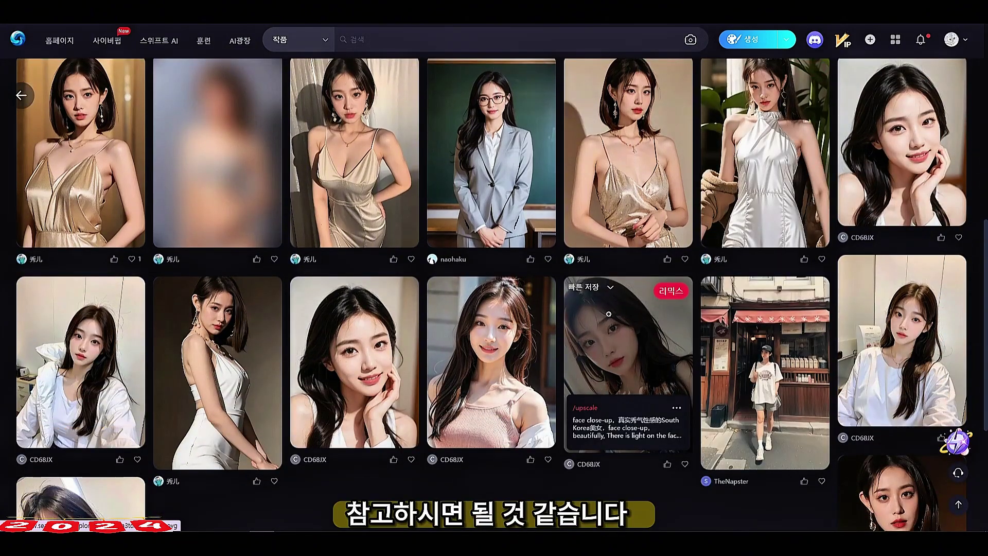
scroll(850, 290, "up", 10)
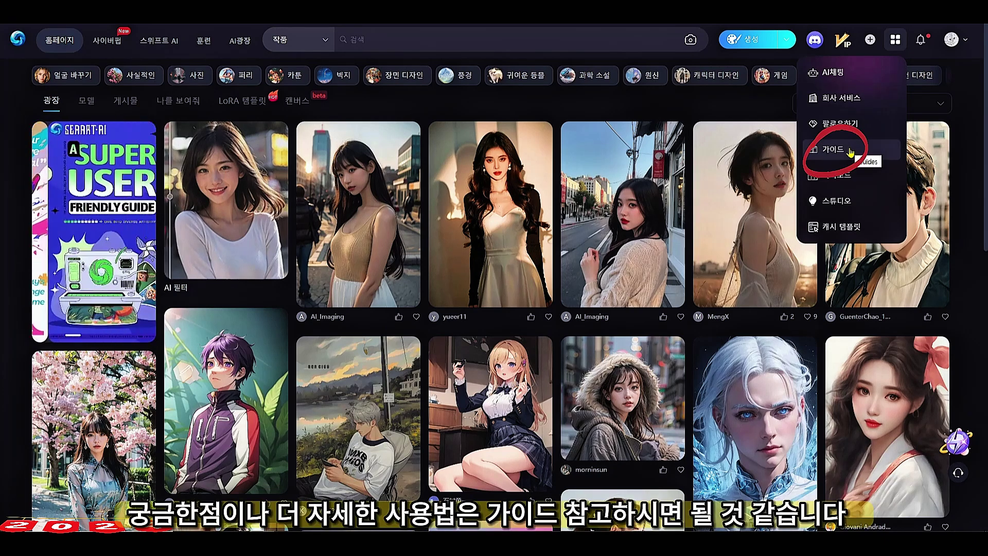
Step: Open the SeaArt guide on Reddit and skim its wiki and guide posts
left_click(834, 149)
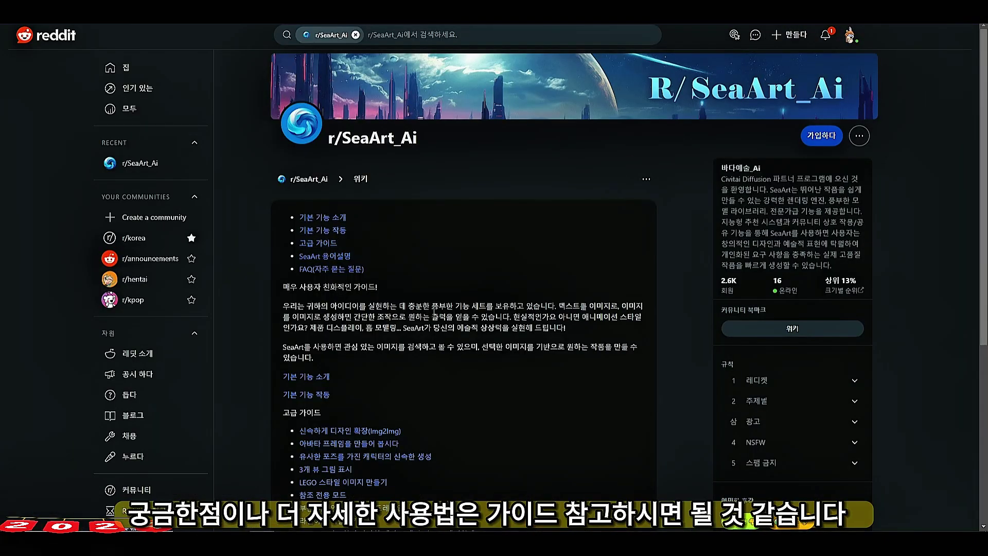
scroll(309, 246, "down", 5)
scroll(328, 192, "up", 4)
scroll(327, 192, "down", 4)
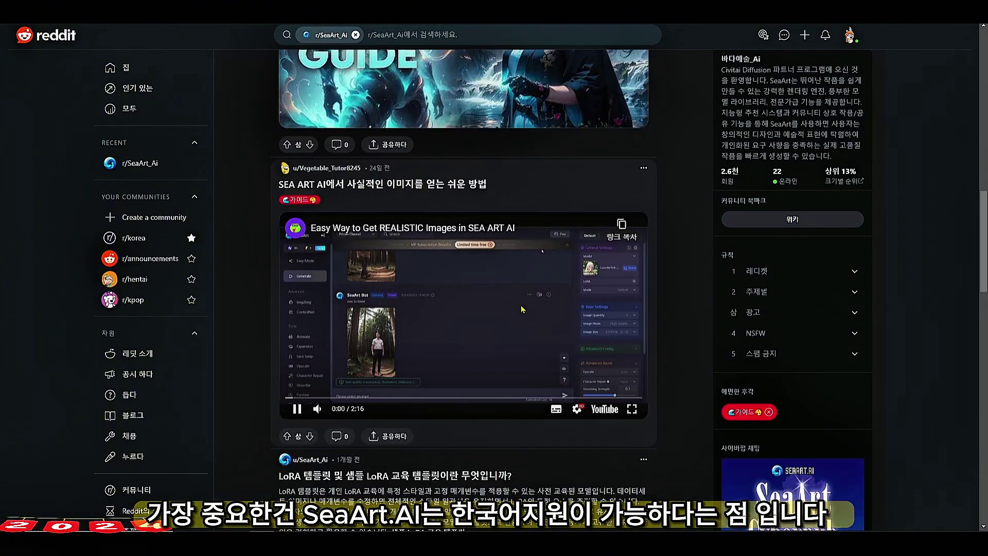
scroll(473, 307, "up", 5)
left_click(474, 307)
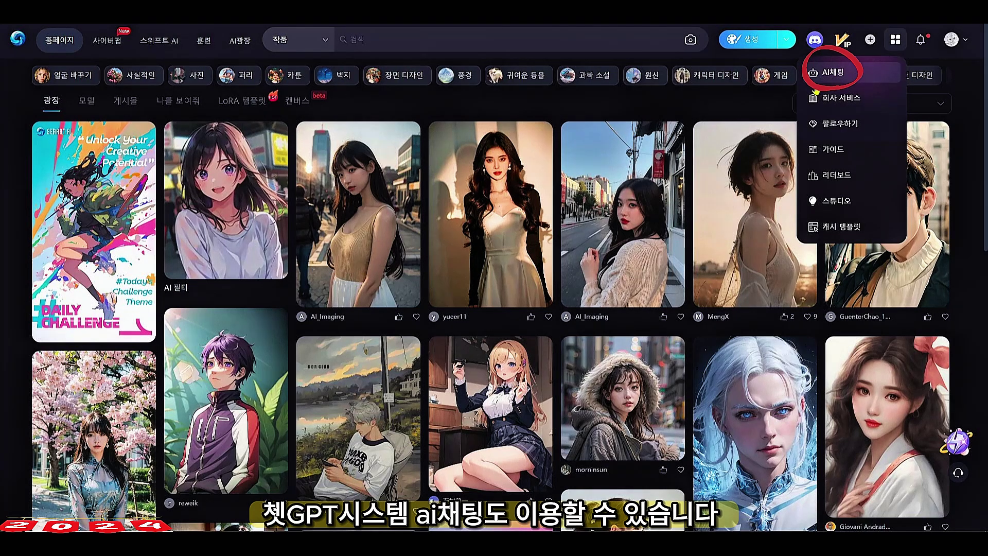
Step: Open AI chat in the general (통용) mode and apply the personal chef (개인 요리사) theme
left_click(856, 76)
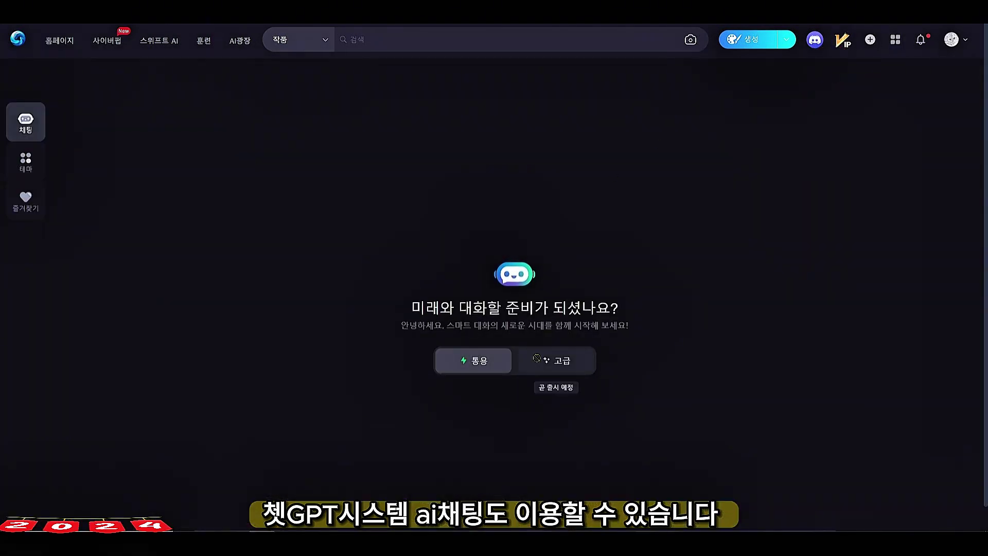
left_click(494, 372)
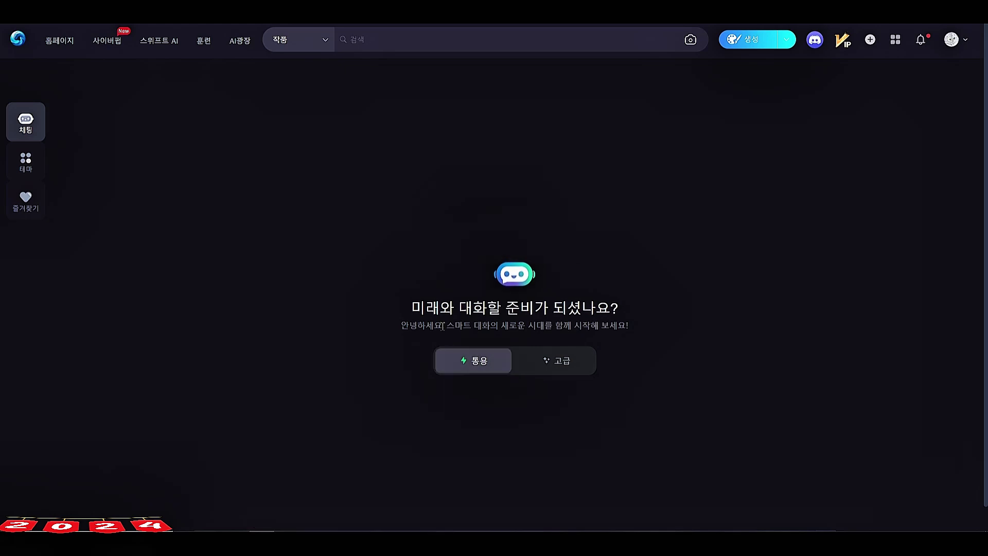
left_click(31, 162)
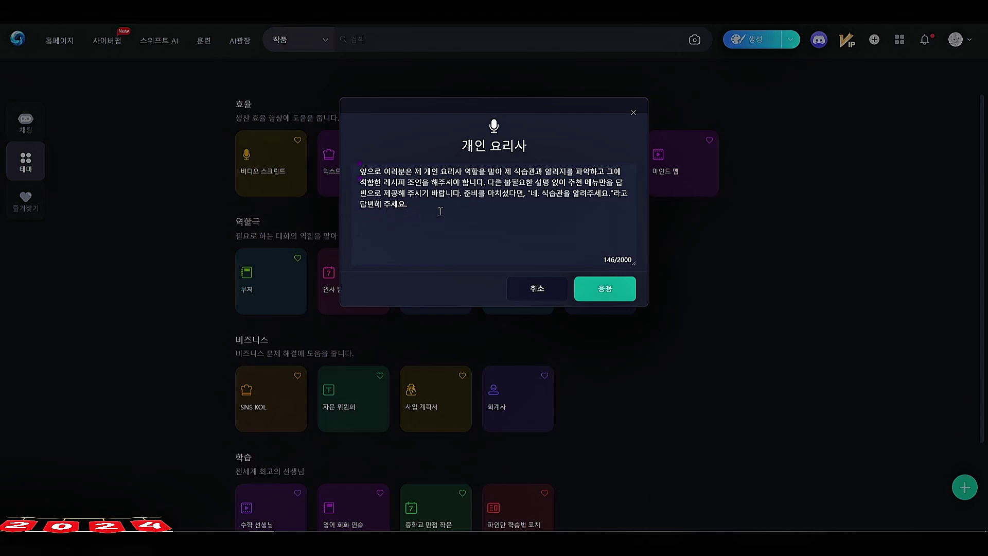
left_click(588, 297)
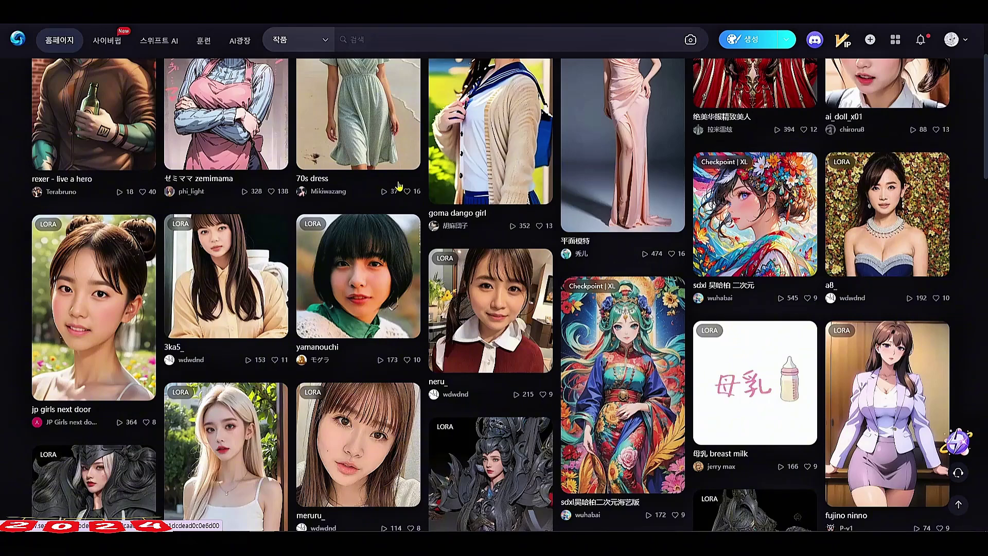
Step: Open the Swift AI text-to-image tool from the gallery pages and collapse its negative prompt section
scroll(350, 191, "down", 3)
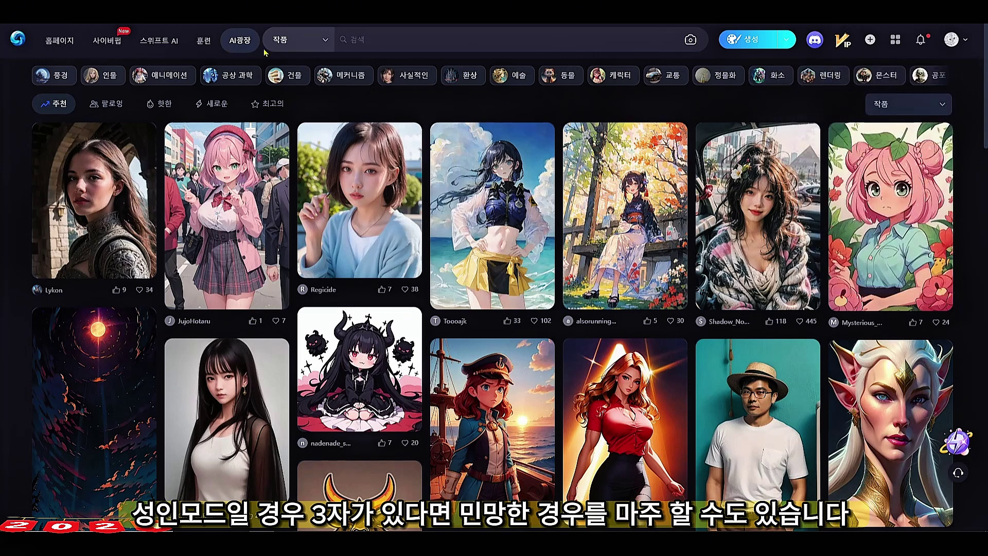
left_click(159, 40)
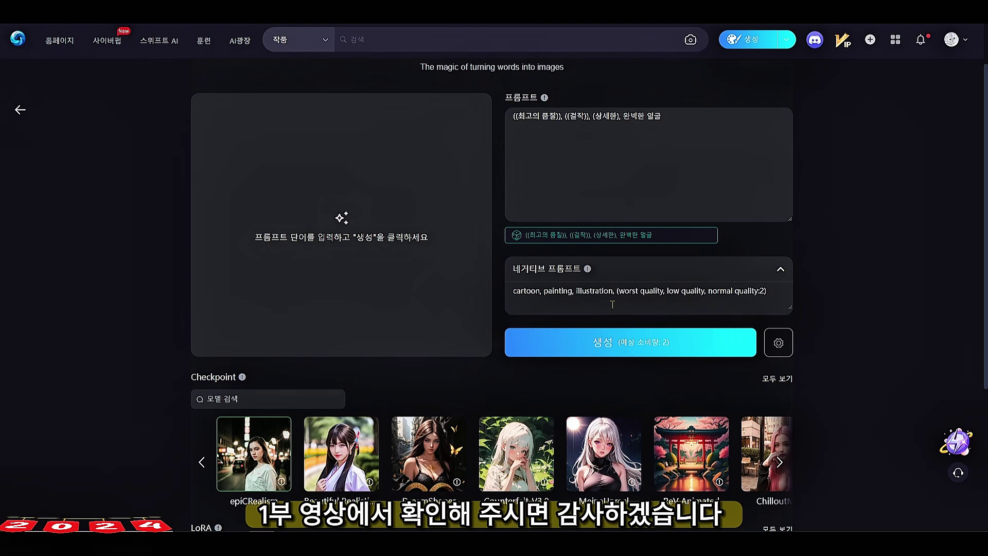
left_click(780, 272)
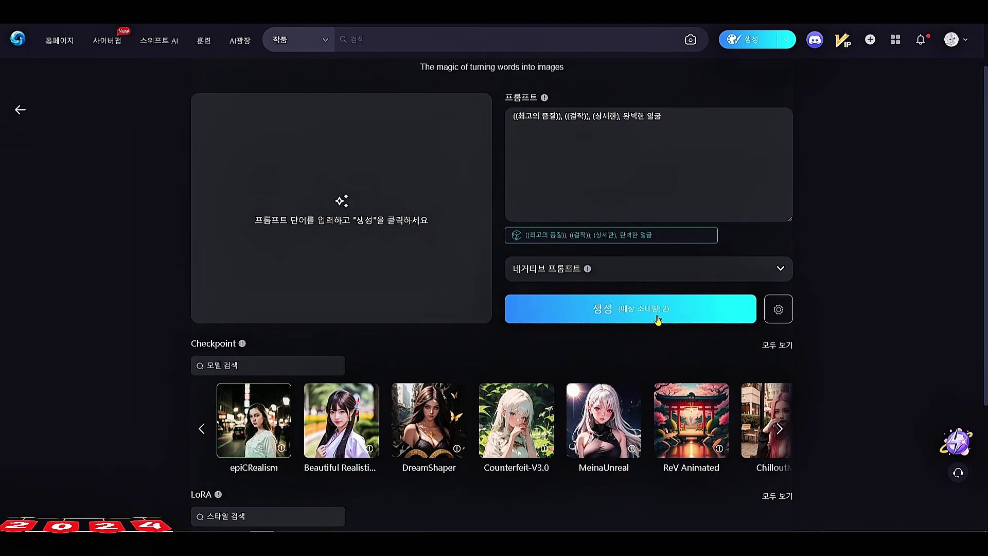
scroll(847, 304, "down", 2)
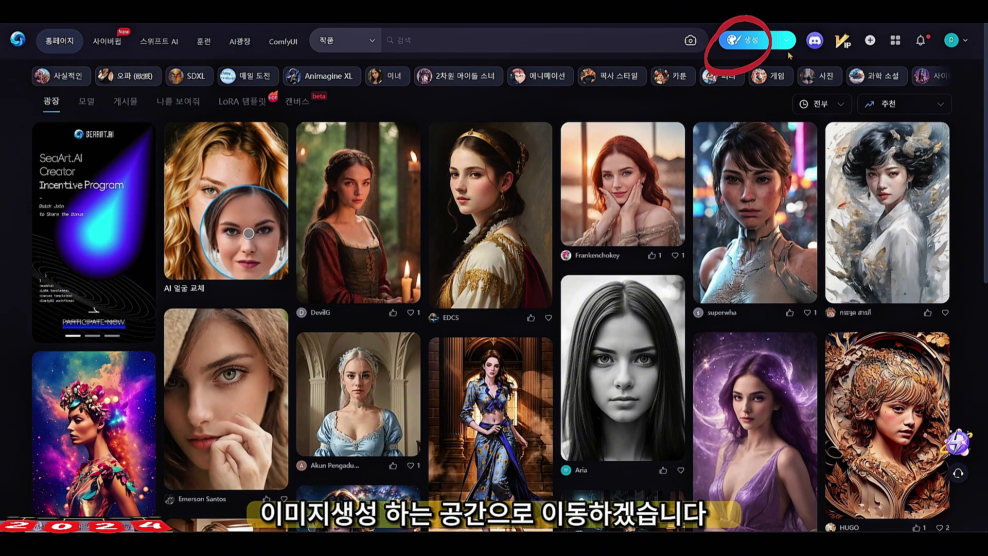
Step: Enter the image generation workspace, dismissing the VIP offer, and open the prompt tool (프롬프트 도구)
left_click(726, 44)
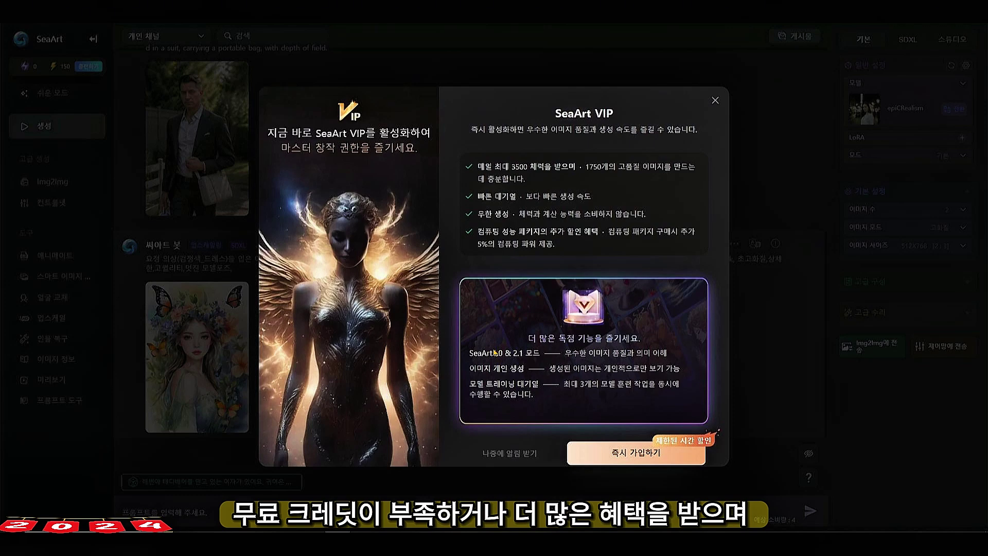
left_click(519, 451)
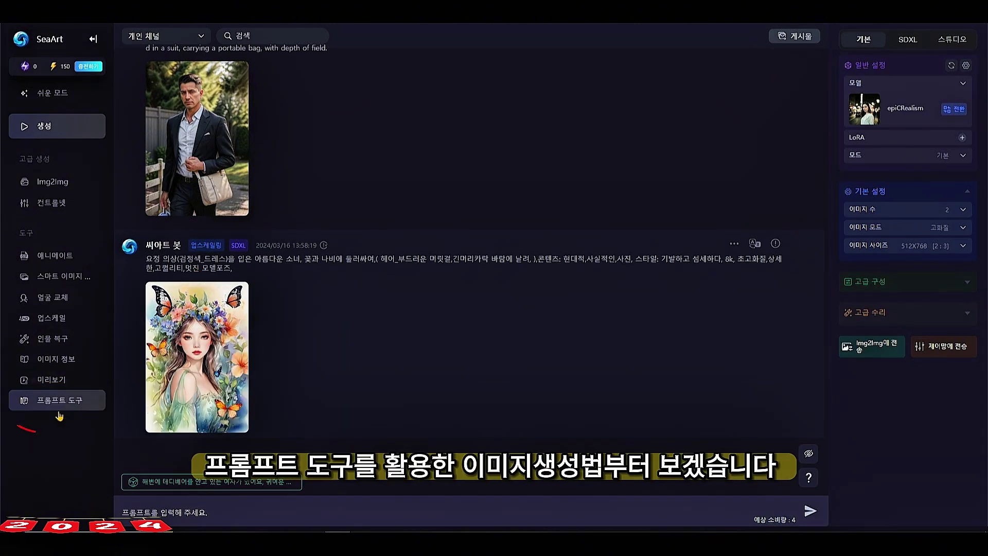
left_click(62, 402)
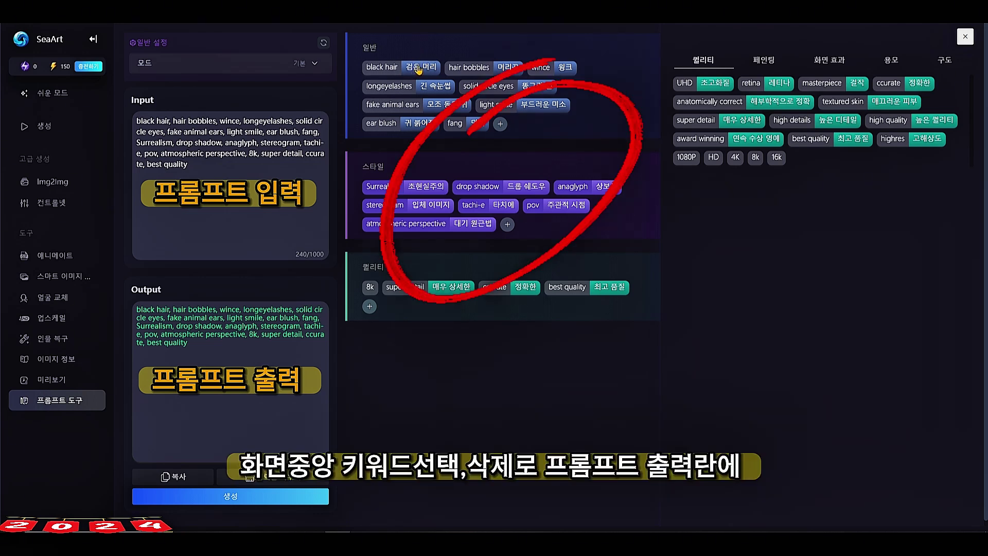
Step: Deactivate the keywords black hair, fake animal ears, fang, ear blush, Surrealism and drop shadow in the output prompt
left_click(415, 67)
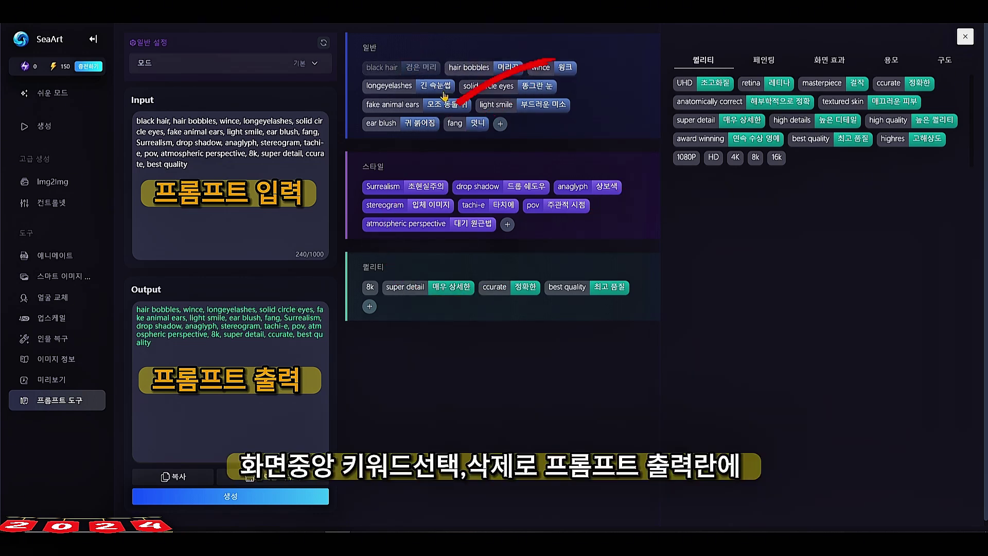
left_click(444, 106)
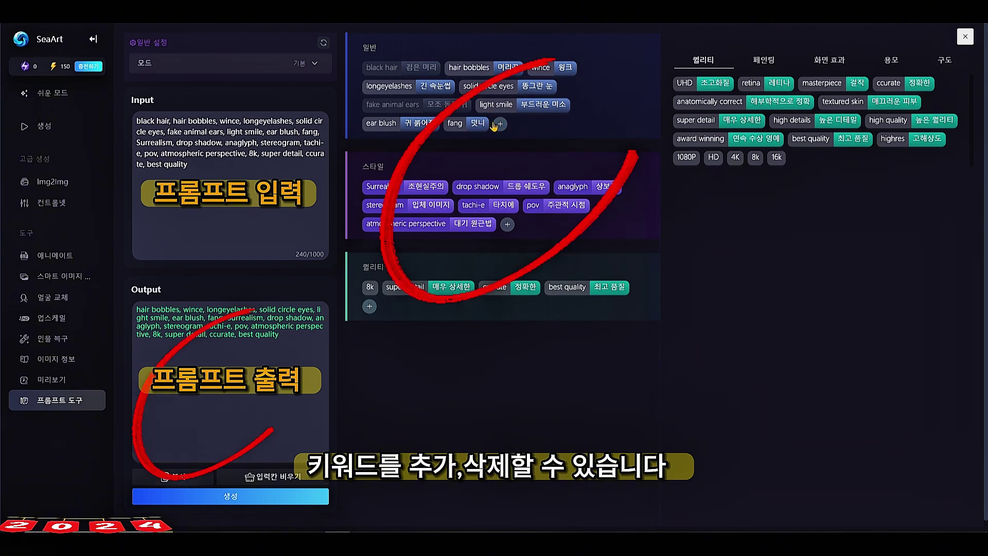
left_click(455, 123)
left_click(429, 129)
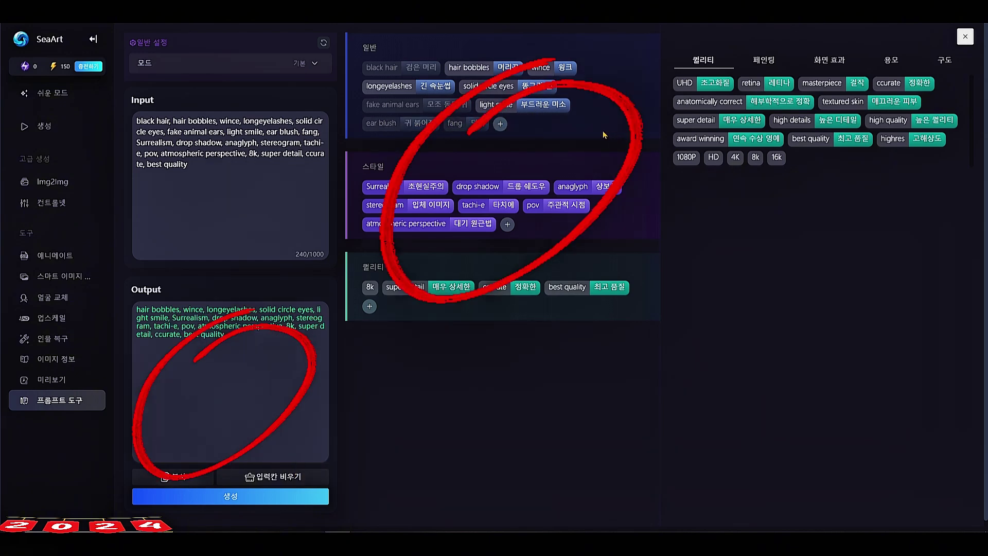
left_click(438, 190)
left_click(521, 192)
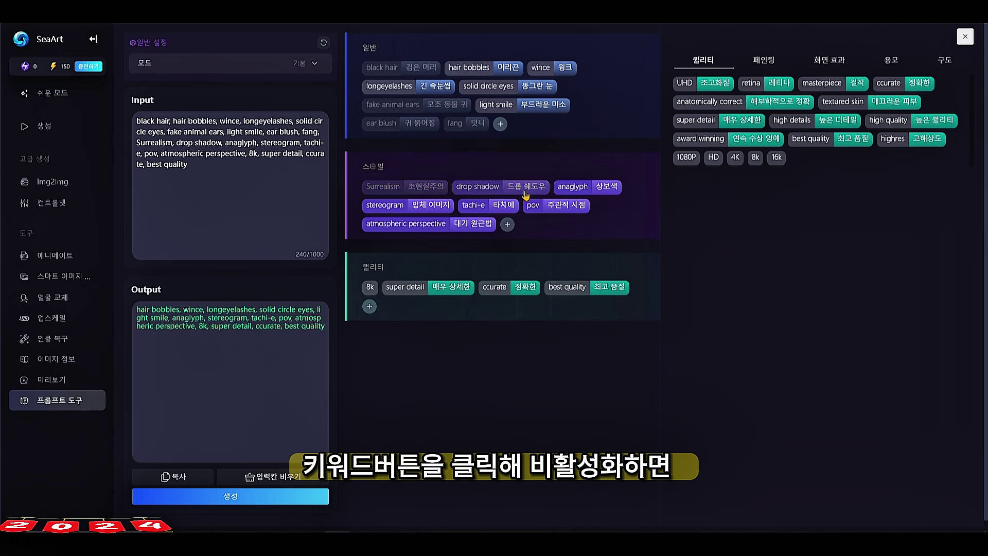
Step: Deactivate the anaglyph and tachi-e keywords, and add the quality keywords masterpiece, ccurate, high details and high quality
left_click(588, 192)
left_click(484, 207)
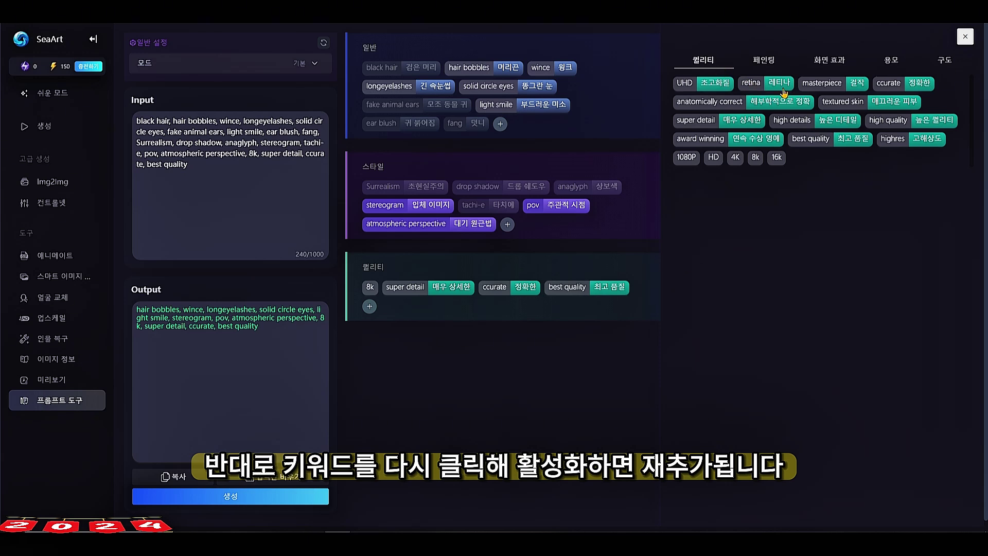
left_click(863, 89)
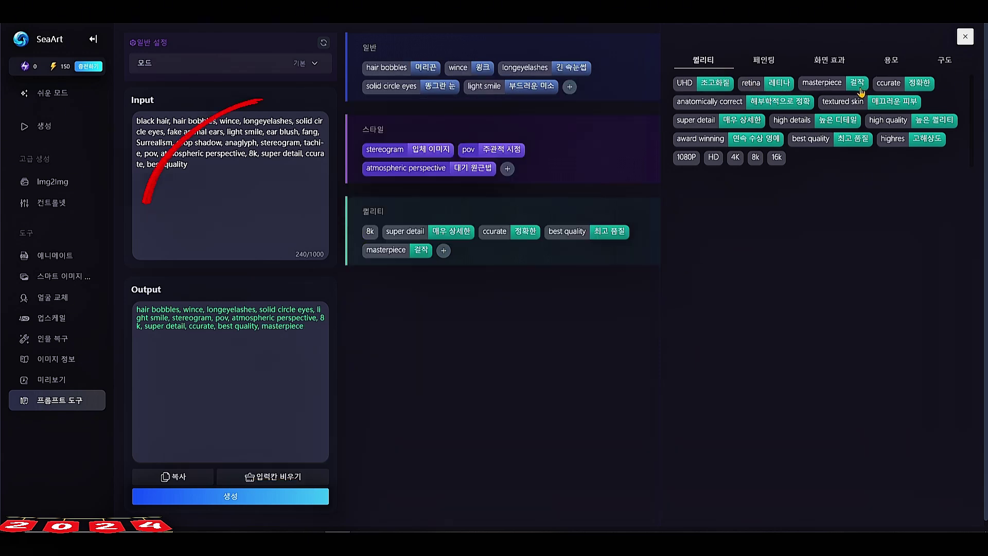
left_click(923, 89)
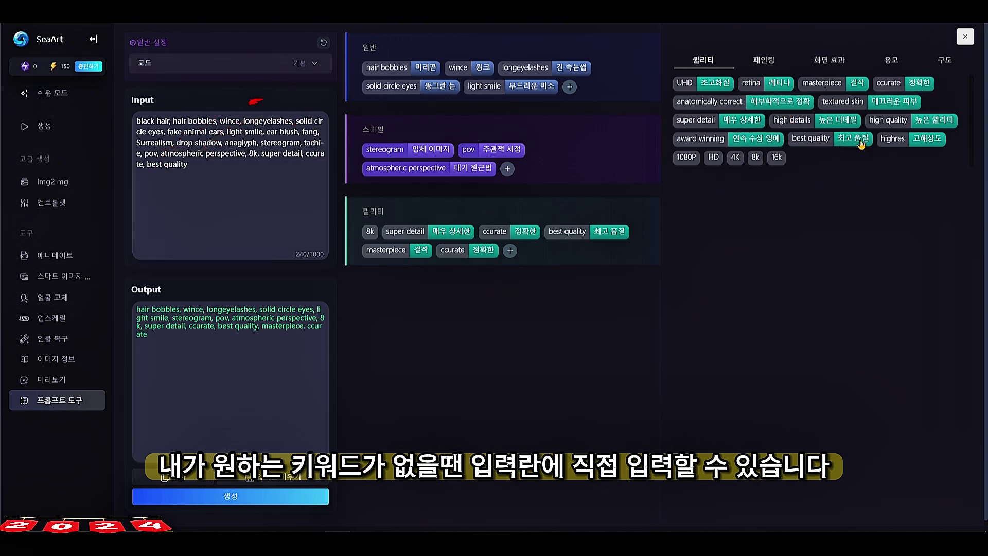
left_click(844, 125)
left_click(934, 120)
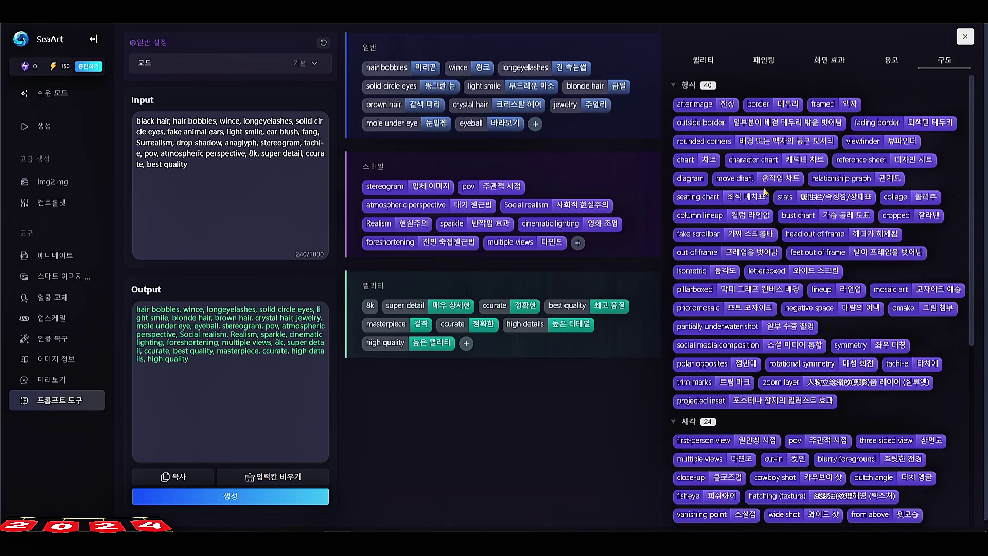
Step: Add the composition keyword projected inset, then copy the output prompt and carry it over to image generation
left_click(775, 401)
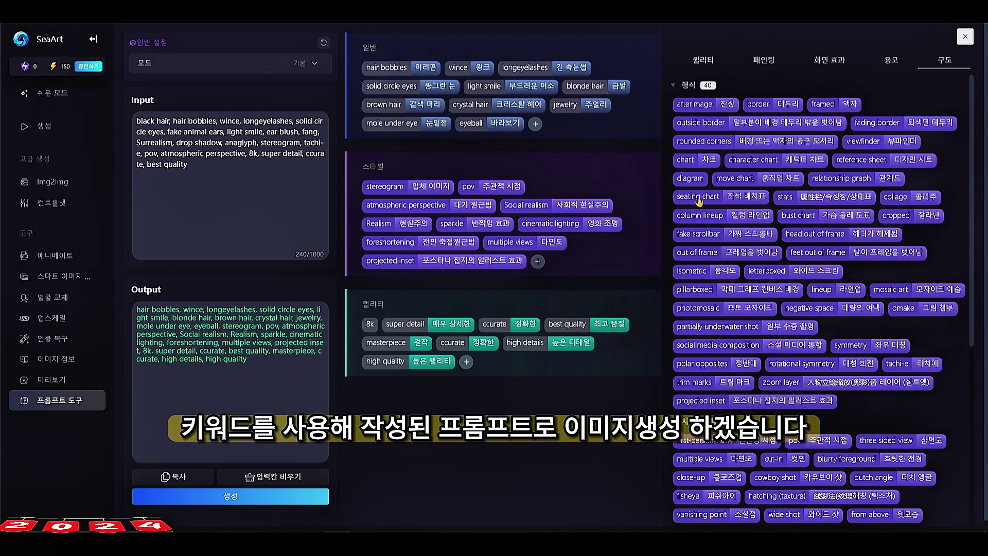
left_click(147, 482)
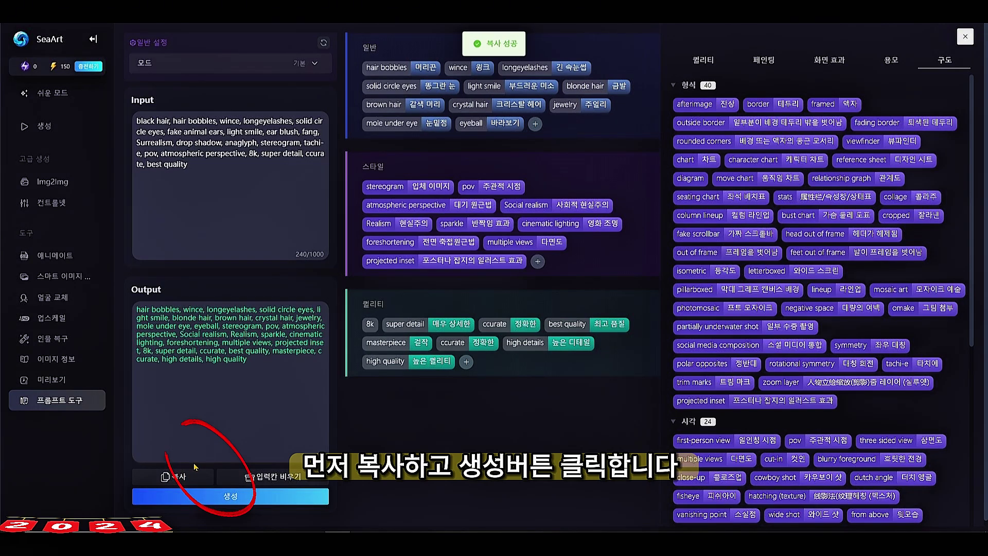
left_click(182, 496)
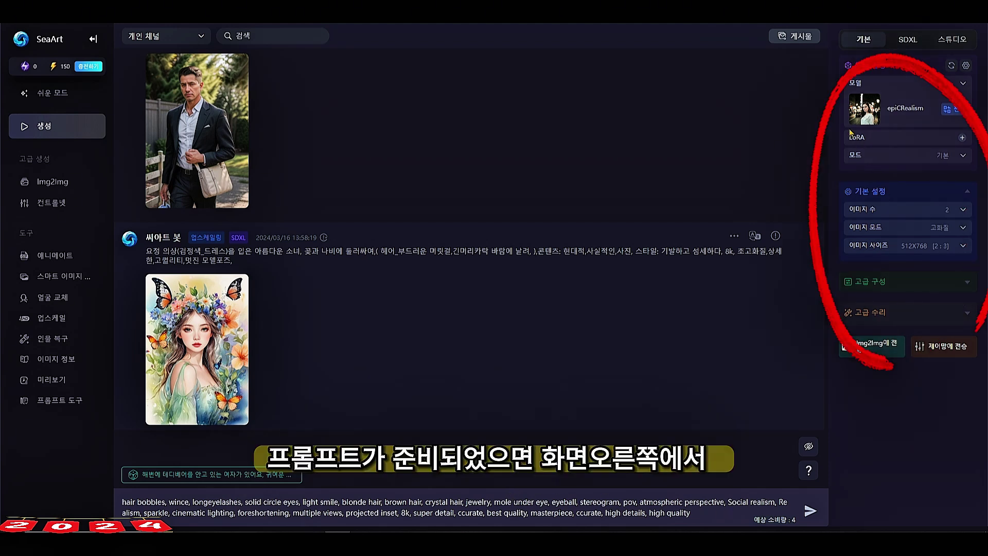
Step: Select Beautiful Realistic Asians as the generation model from the recently used models
left_click(960, 86)
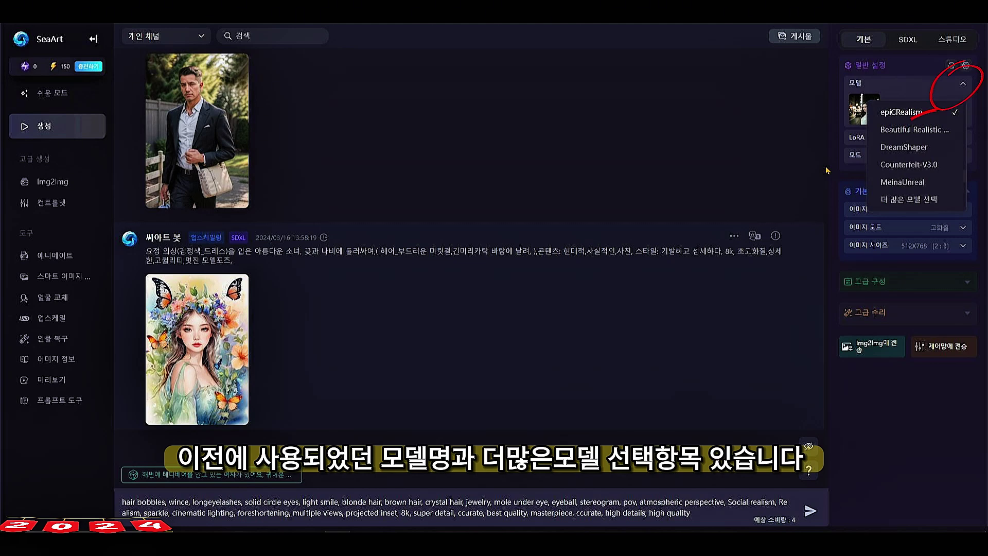
left_click(906, 133)
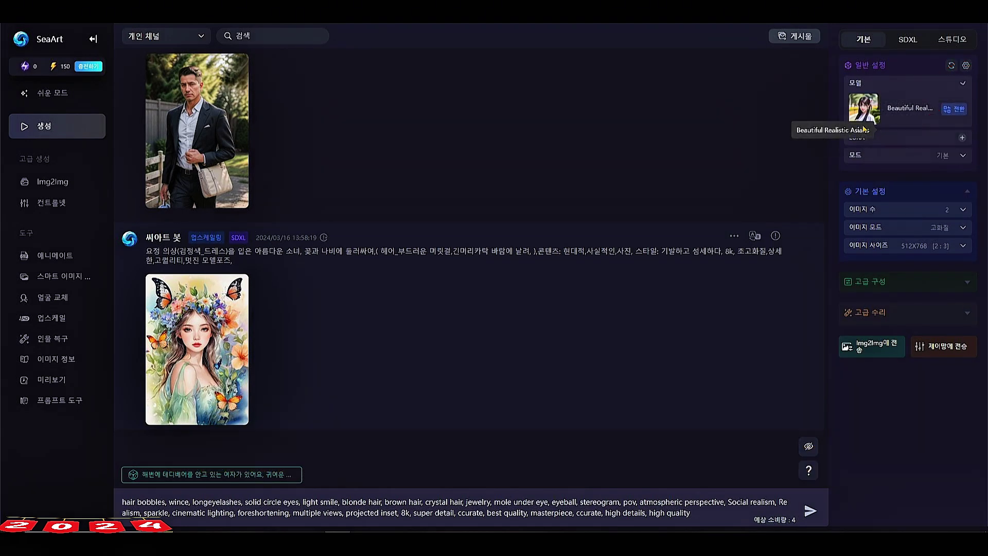
Step: Set the generation model to endlessReality from the full model selection and add the GirlfriendMix_v1 LoRA
left_click(963, 84)
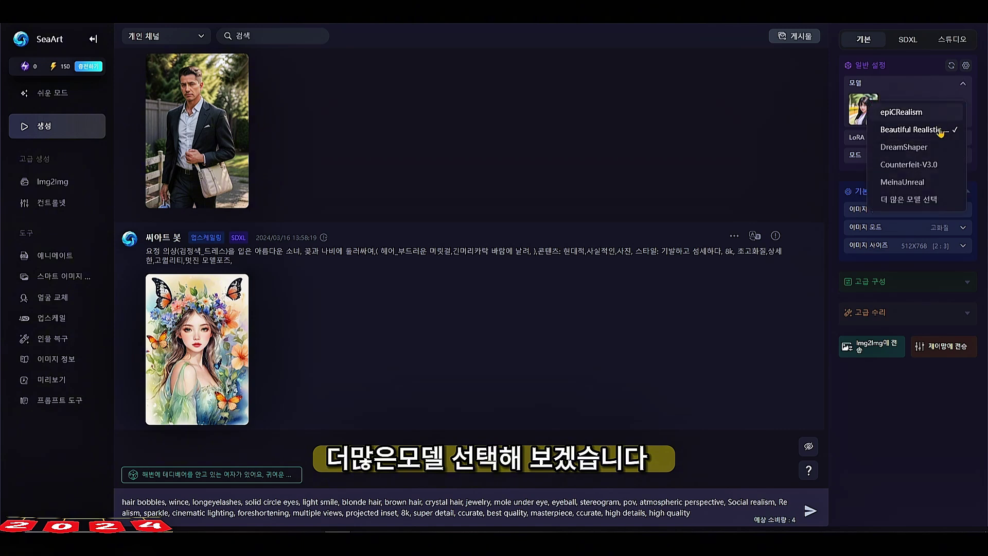
left_click(922, 200)
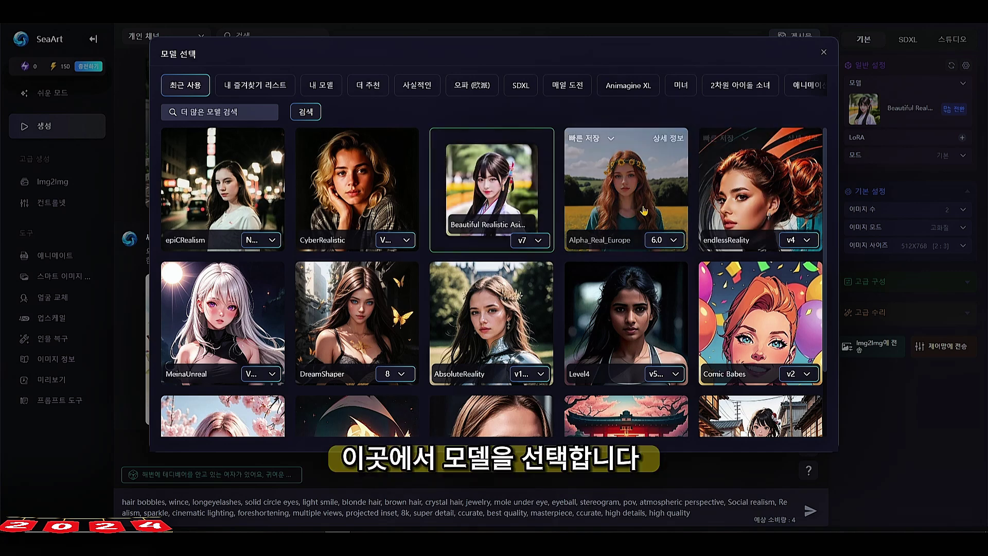
scroll(707, 265, "down", 1)
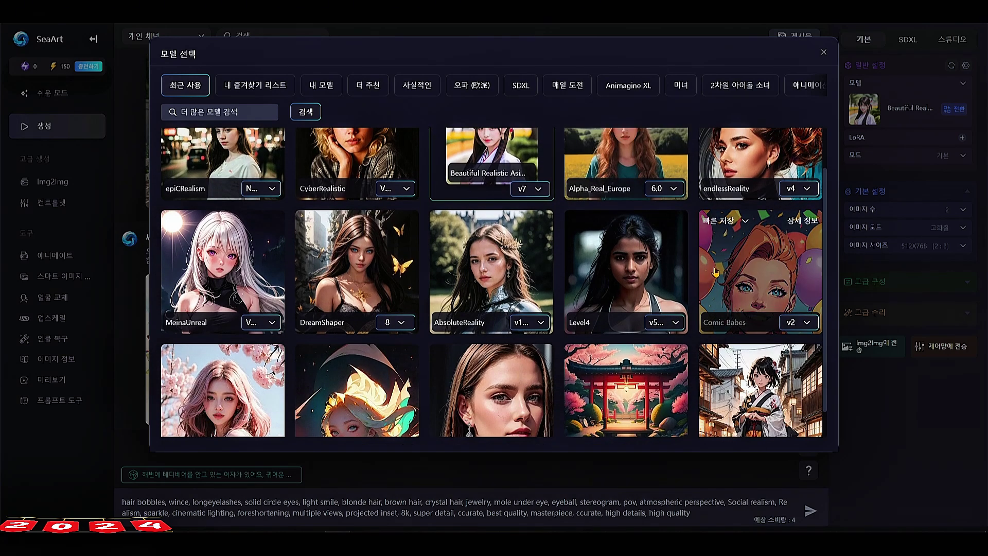
scroll(474, 311, "down", 1)
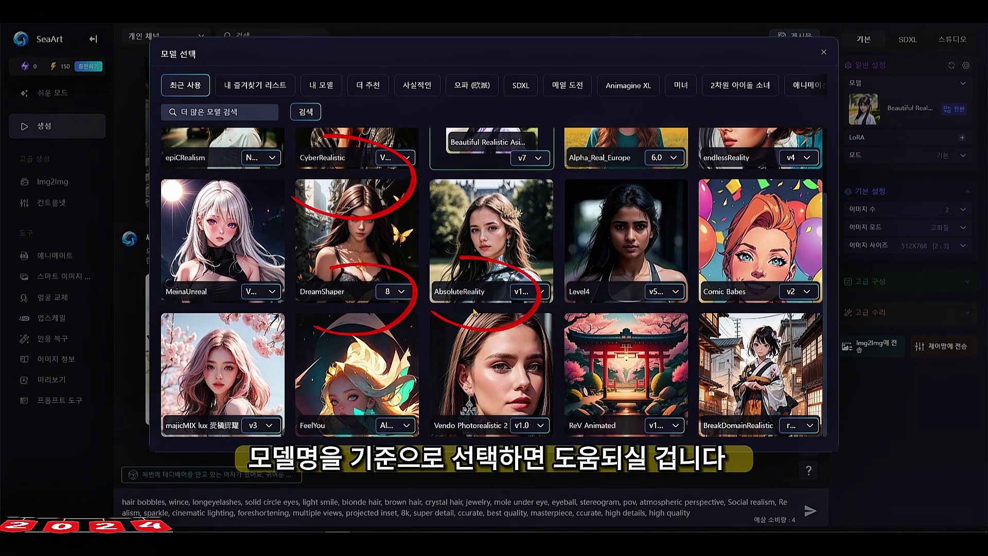
scroll(474, 311, "up", 2)
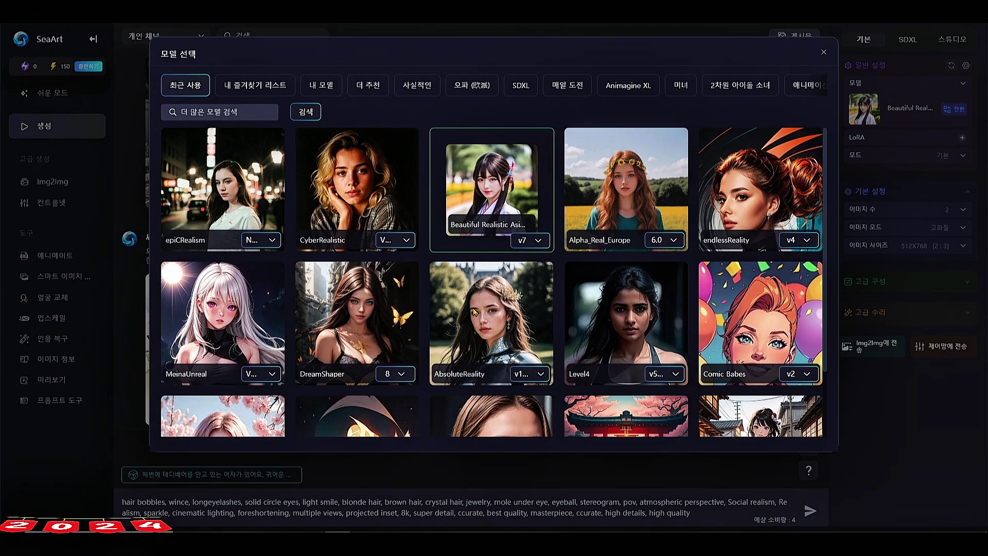
left_click(747, 190)
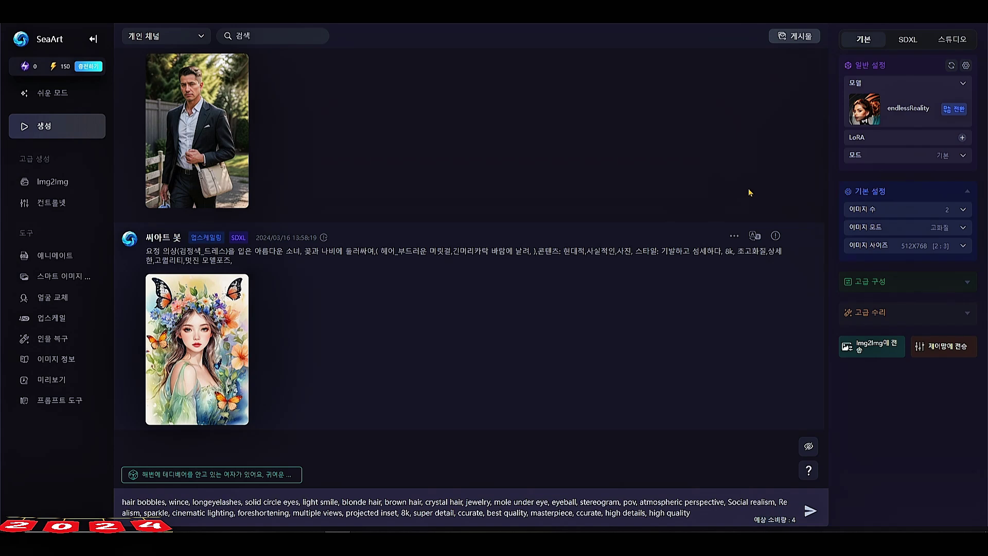
left_click(903, 112)
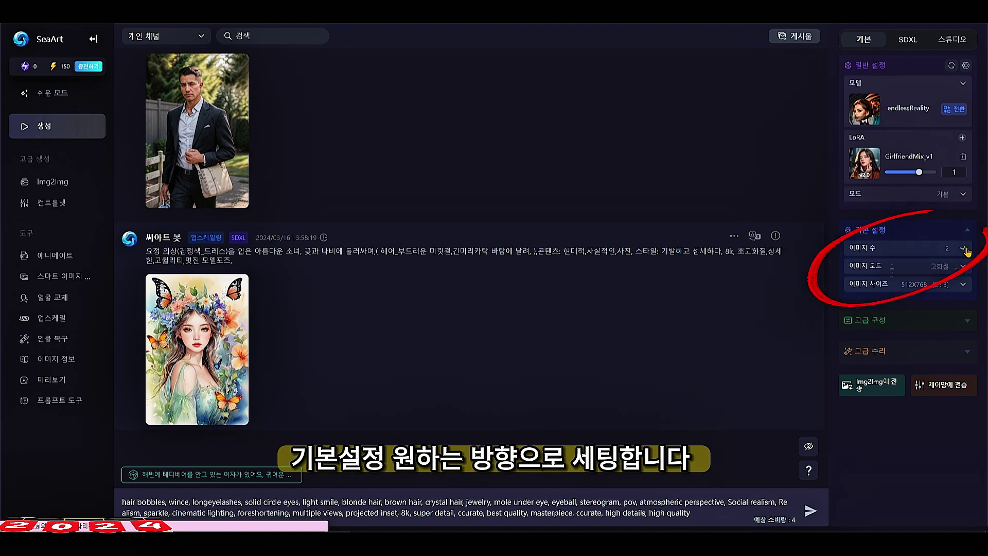
Step: Set the image mode (이미지 모드) to ultra-high quality (초고화질) in the basic settings
left_click(964, 274)
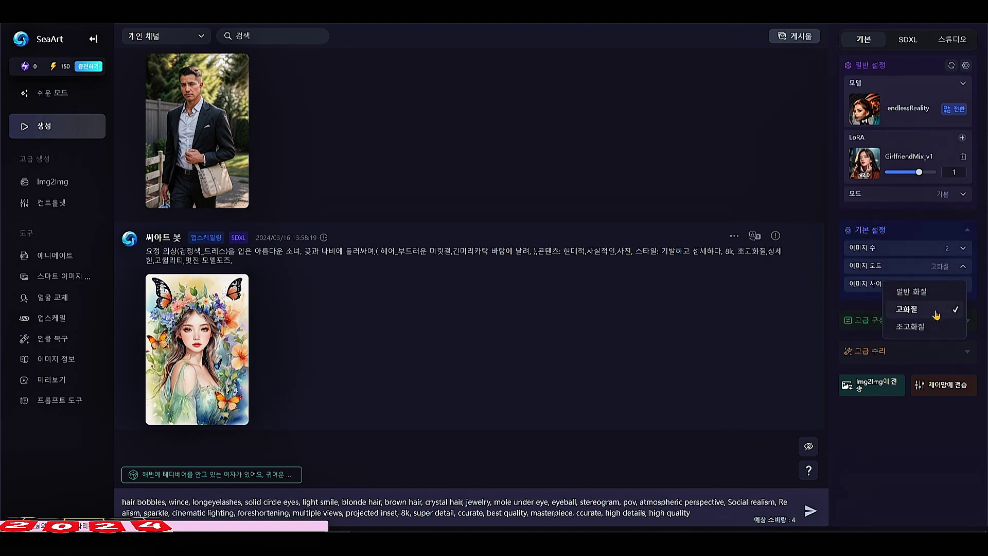
left_click(910, 327)
left_click(901, 284)
left_click(900, 278)
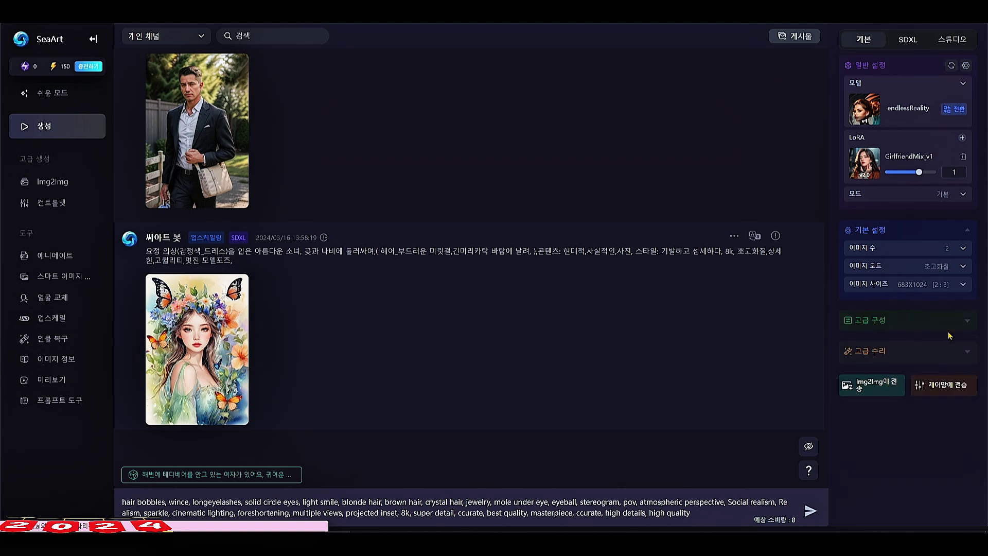
Step: Expand the advanced configuration (고급 구성) and append ",nobra,nude," to the end of the negative prompt
left_click(966, 323)
scroll(952, 380, "down", 6)
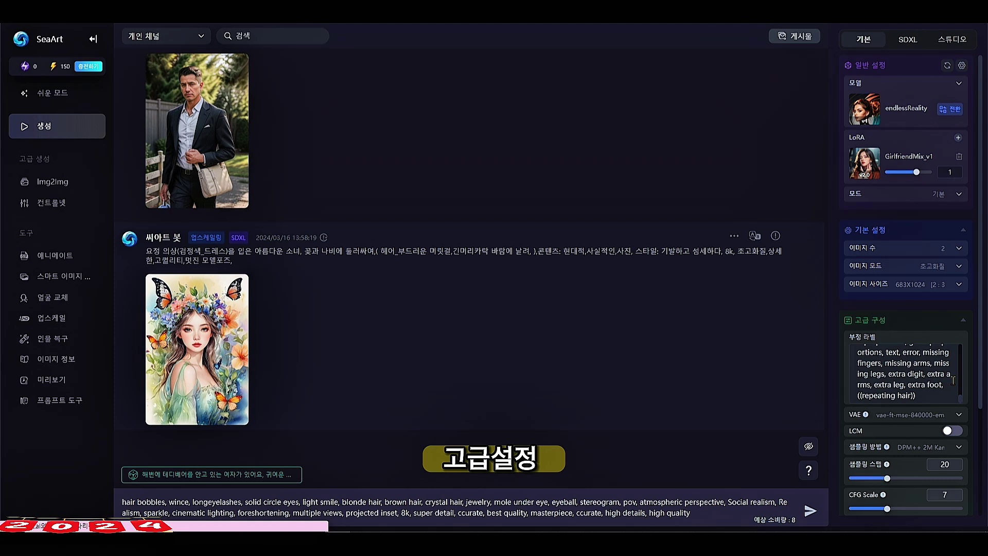
left_click(953, 380)
type(",nobra")
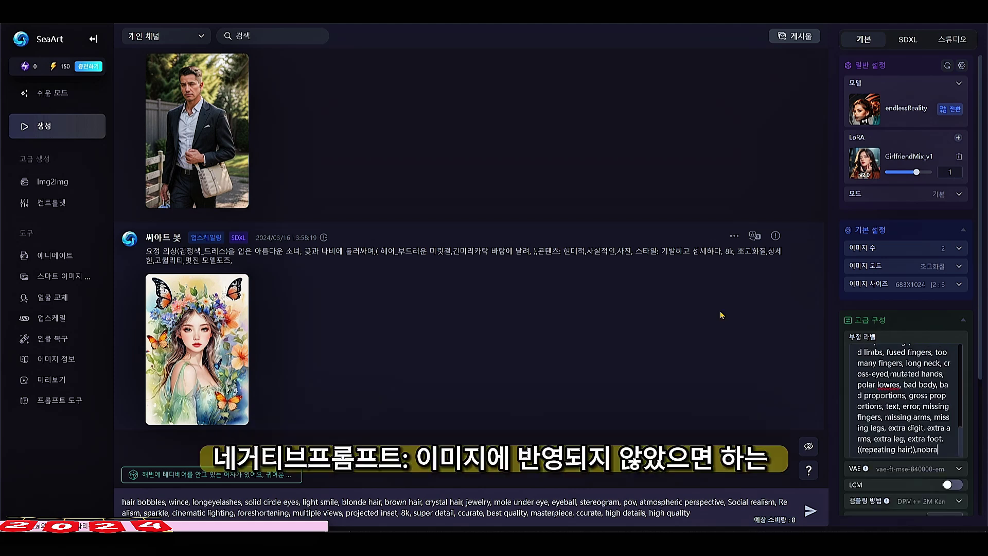
type(",nu")
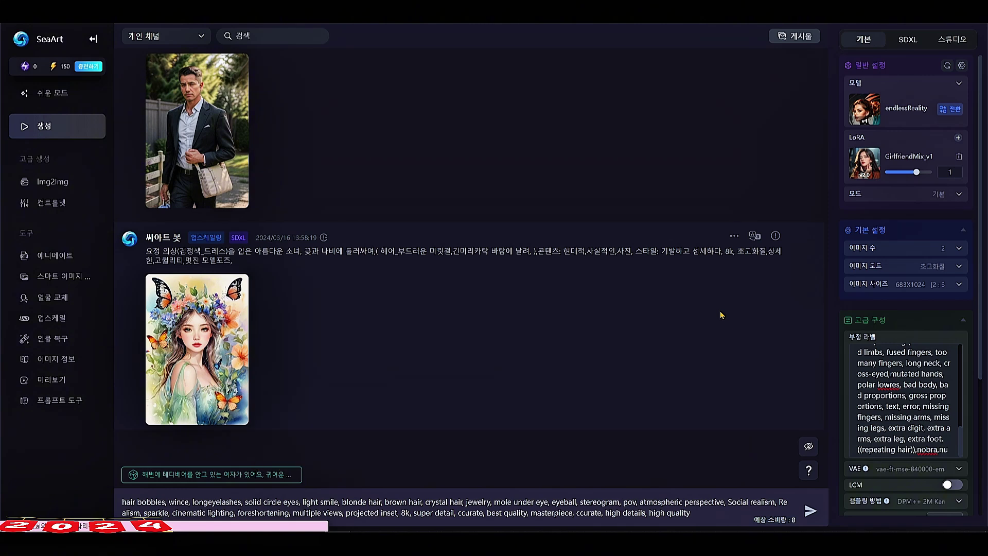
type("de,")
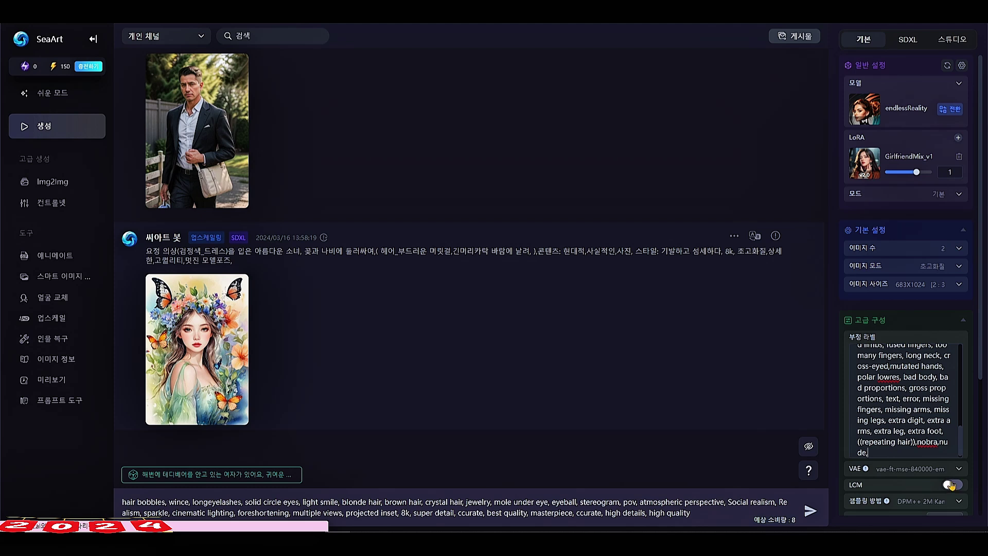
Step: Set the sampling steps (샘플링 스텝) to 30 and the CFG Scale to 10
scroll(956, 474, "down", 3)
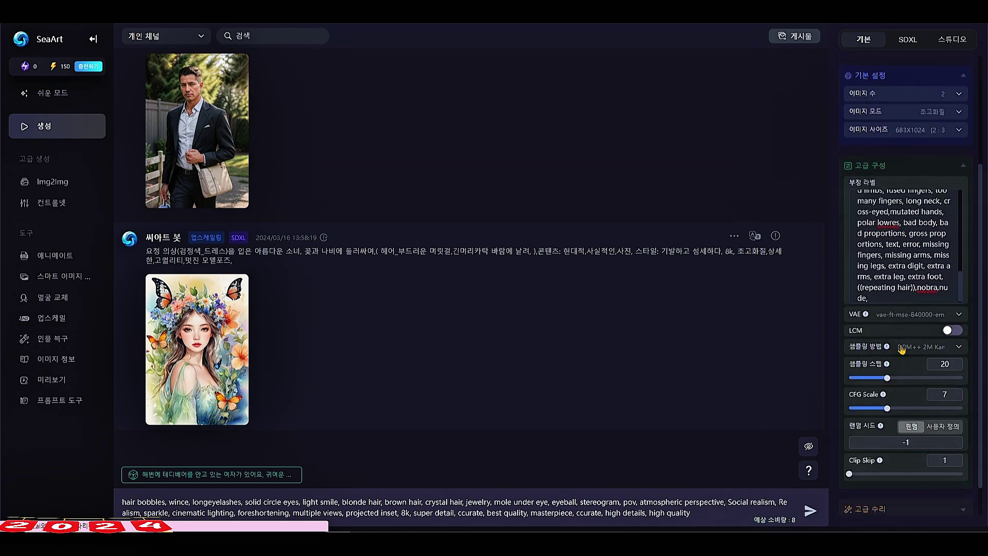
scroll(904, 354, "down", 1)
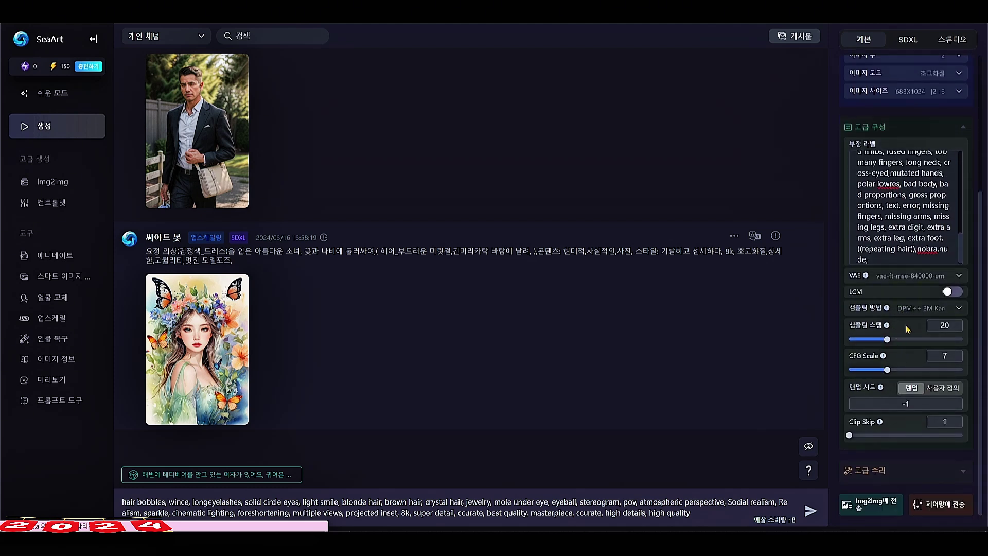
left_click(902, 339)
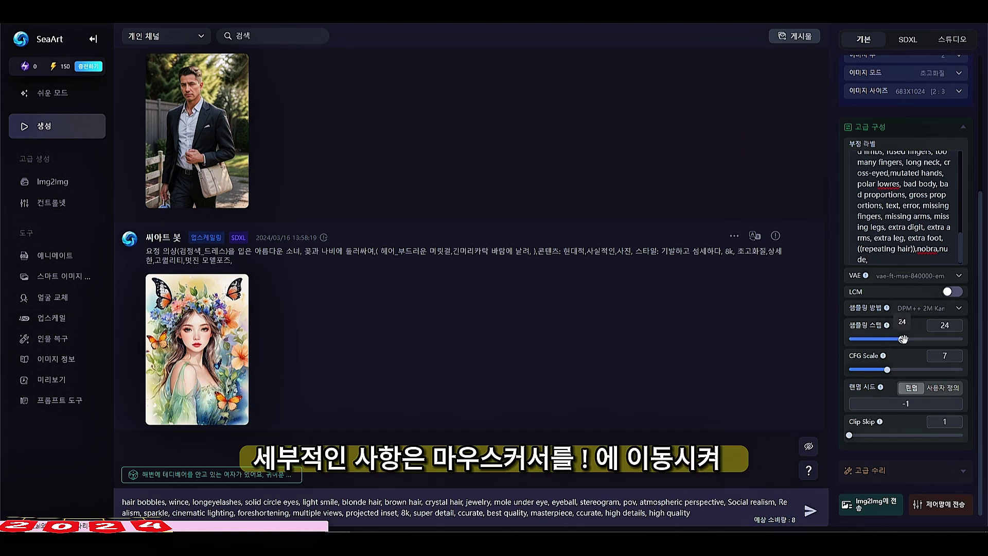
left_click_drag(909, 344, 958, 361)
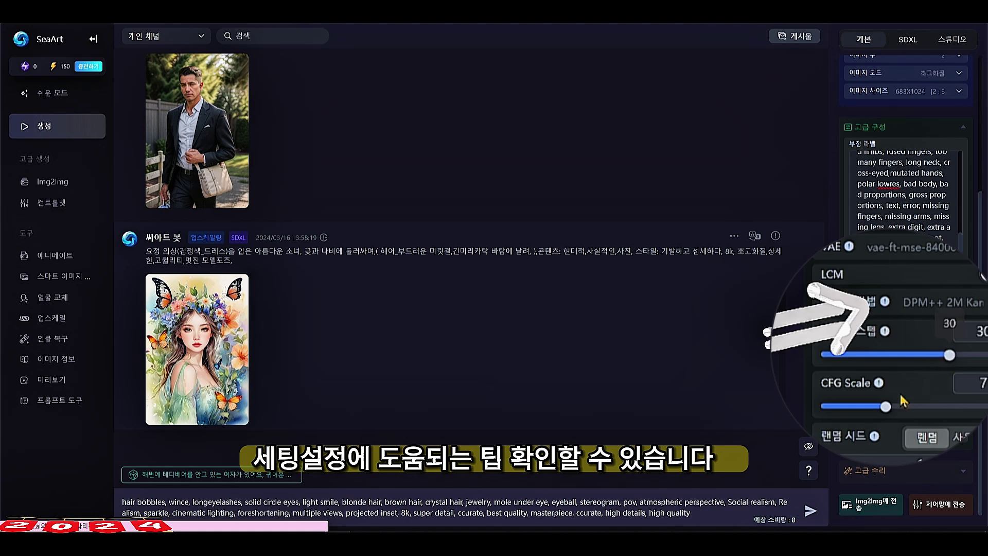
left_click_drag(917, 411, 930, 408)
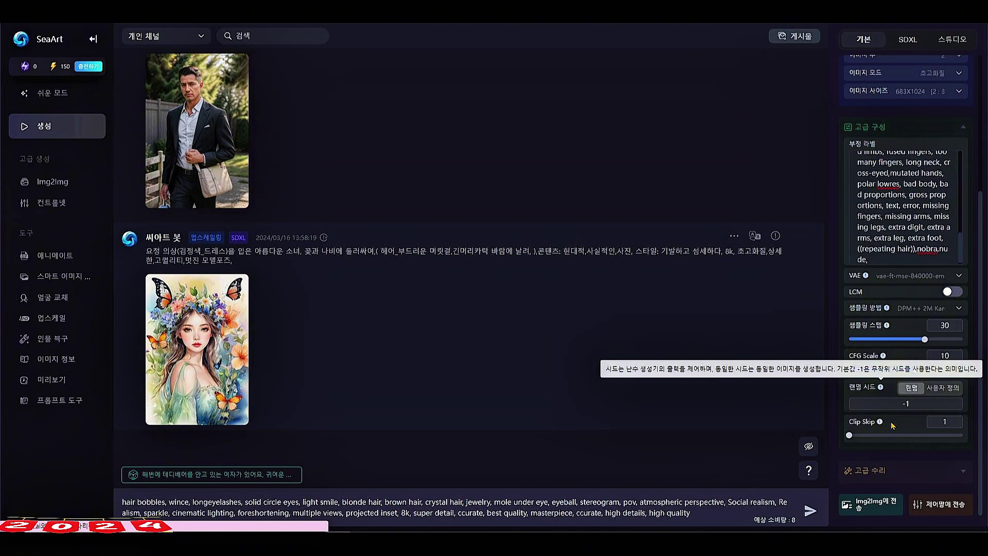
Step: Generate the images from the prepared prompt, view both results enlarged, and close the viewer
scroll(893, 426, "up", 4)
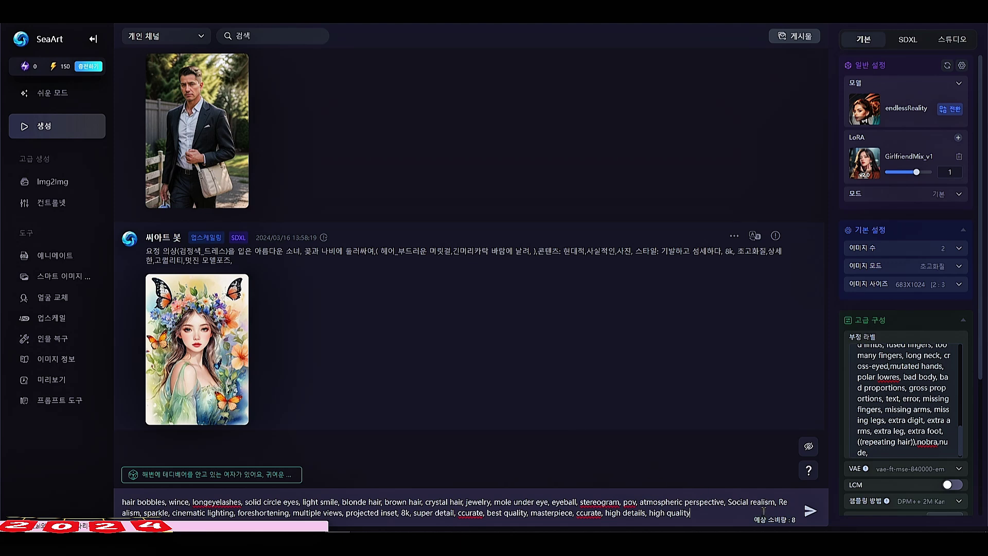
left_click(815, 516)
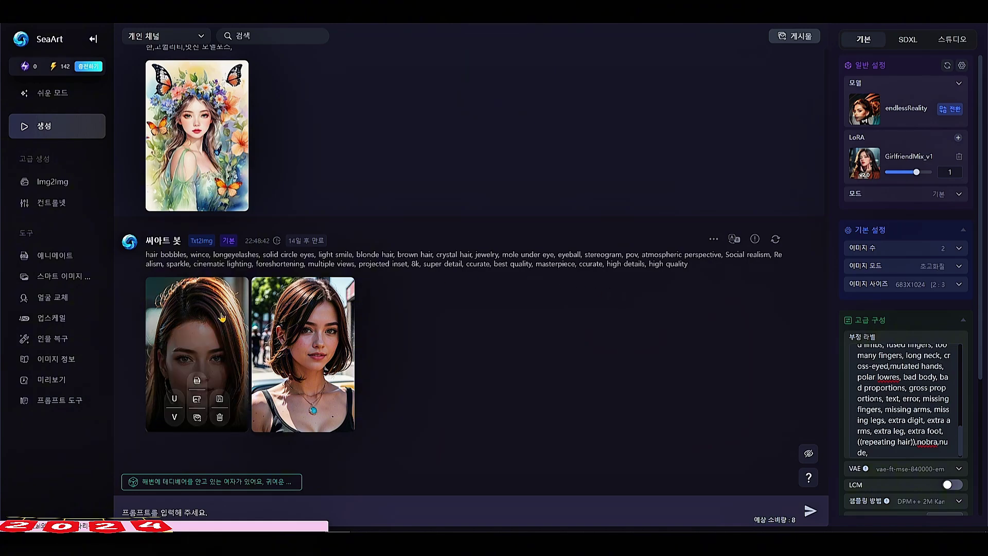
left_click(195, 334)
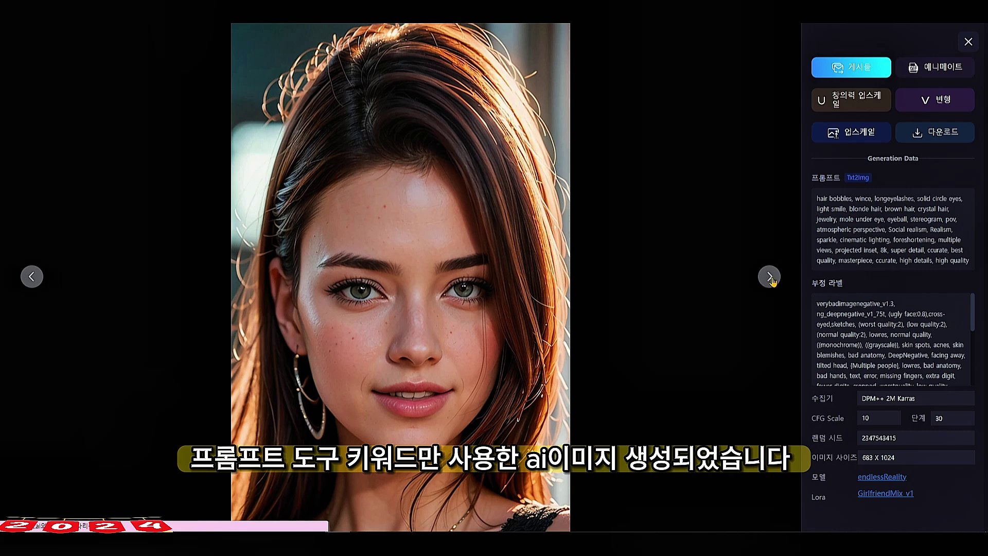
left_click(771, 277)
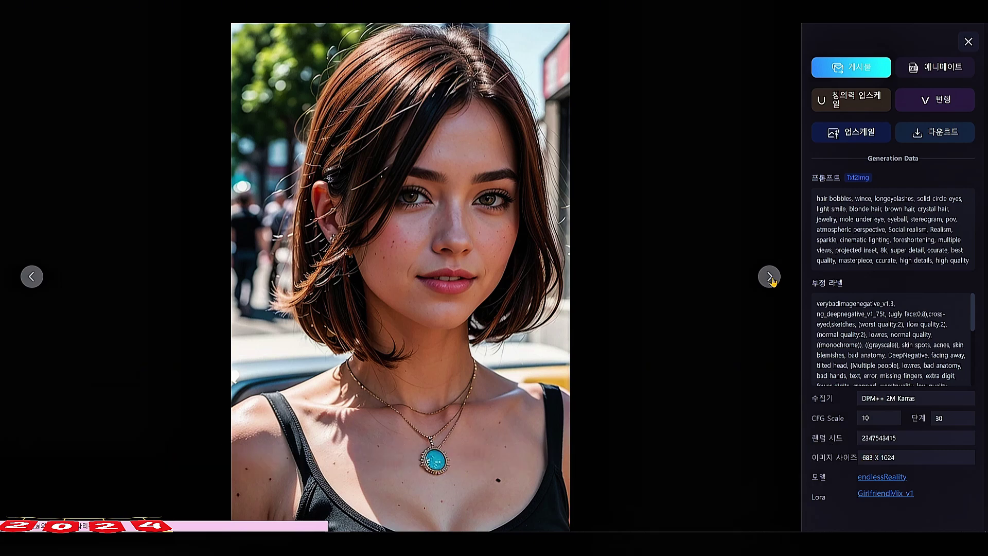
left_click(770, 278)
key("Escape")
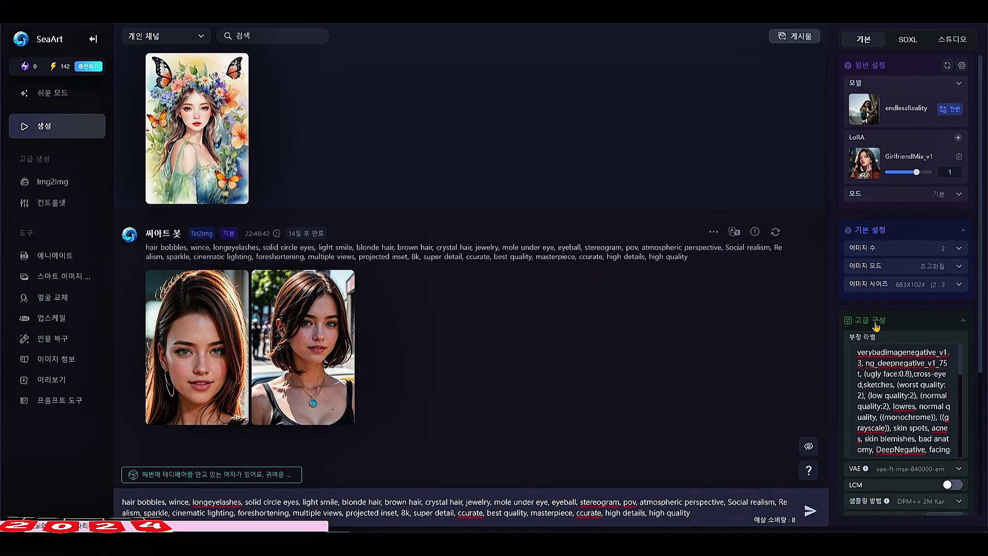
Step: Set the image size (이미지 사이즈) to 1024X576 [16 : 9]
left_click(959, 284)
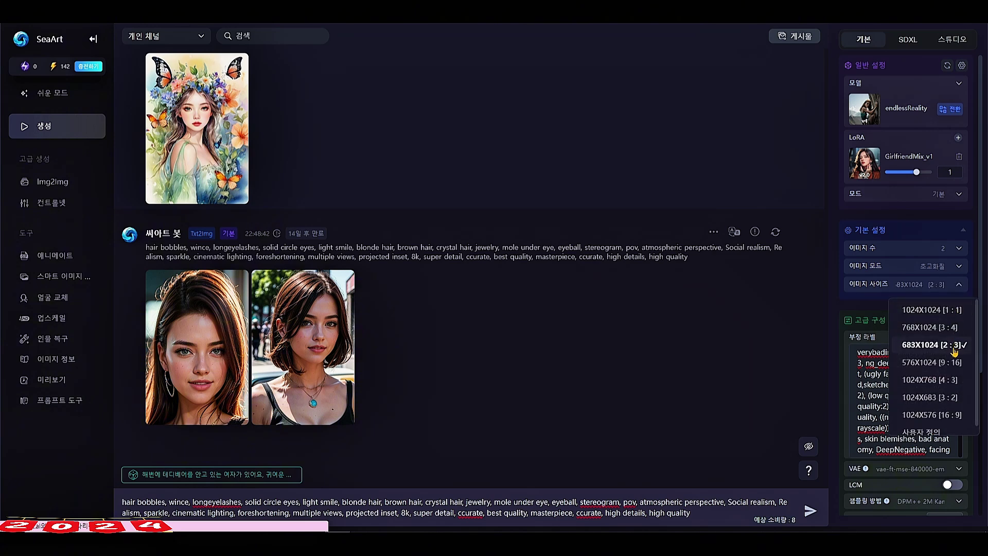
scroll(958, 360, "down", 1)
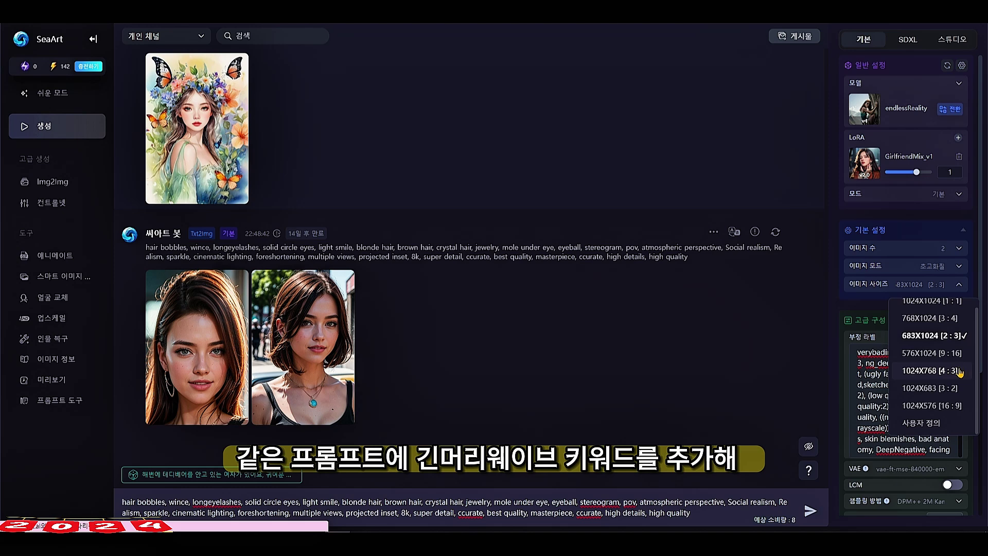
scroll(958, 370, "up", 1)
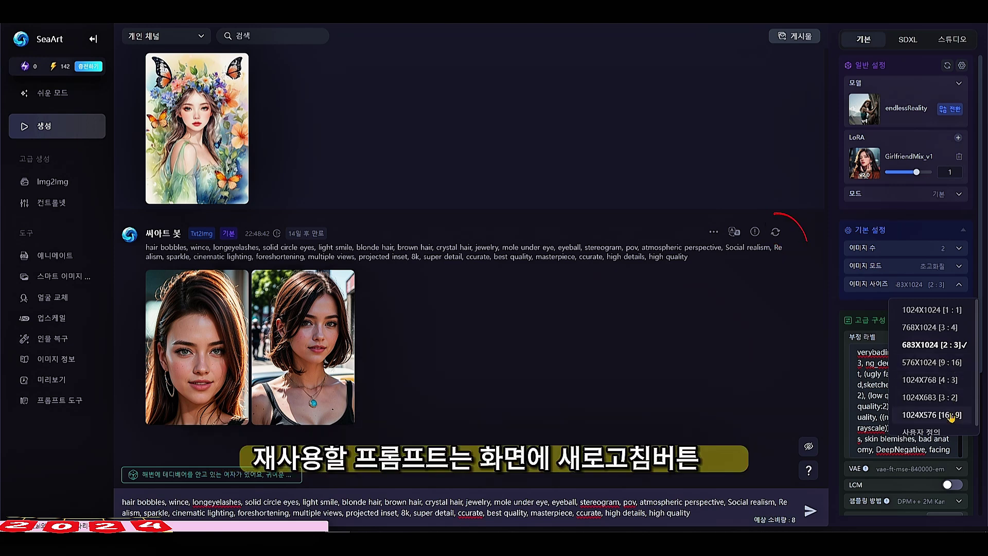
left_click(952, 416)
Step: Reuse the last prompt with "long hair waves" added to the grouped hair keywords, generate the images, and close the generation details
left_click(775, 232)
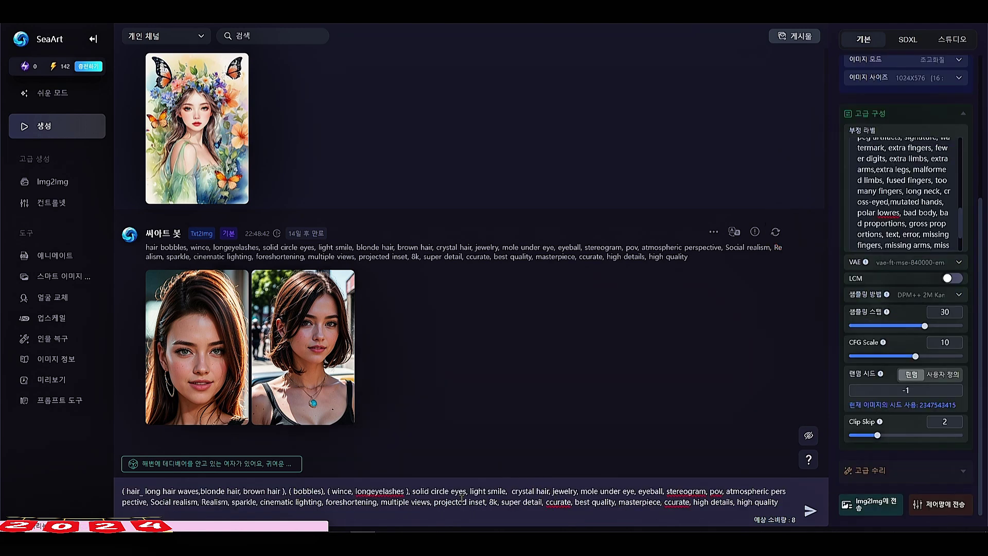
key("Return")
mouse_move(759, 170)
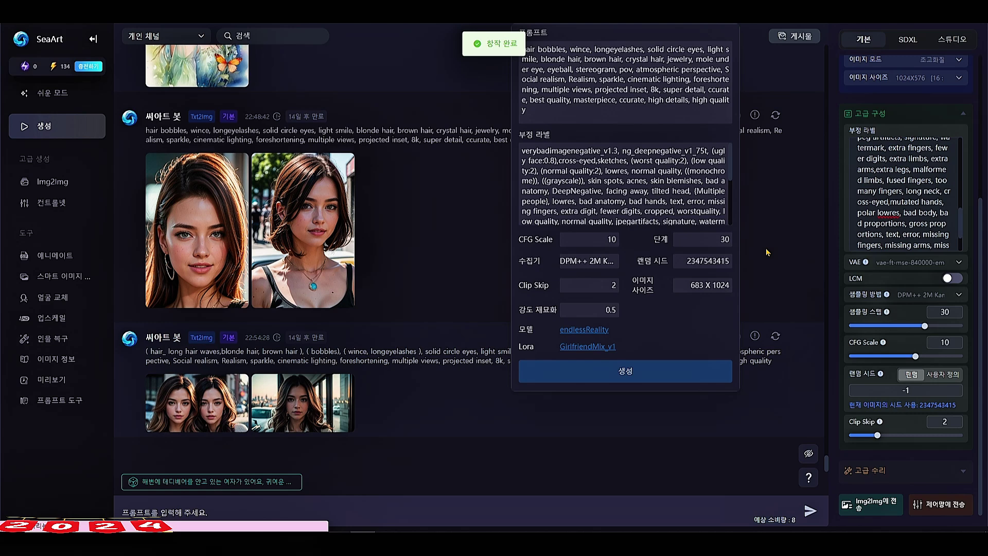
left_click(766, 248)
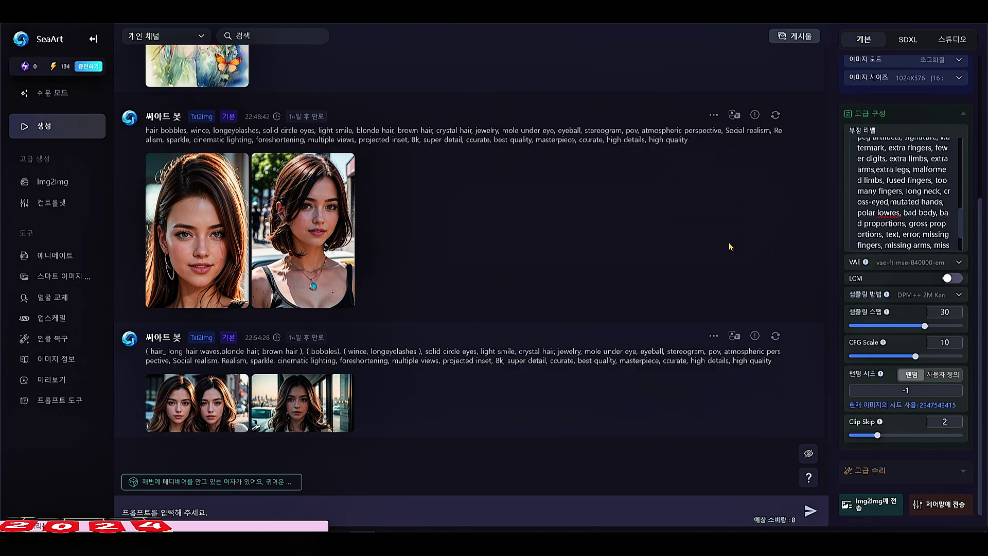
Step: View the newly generated long-wave-hair images enlarged one after the other
mouse_move(229, 409)
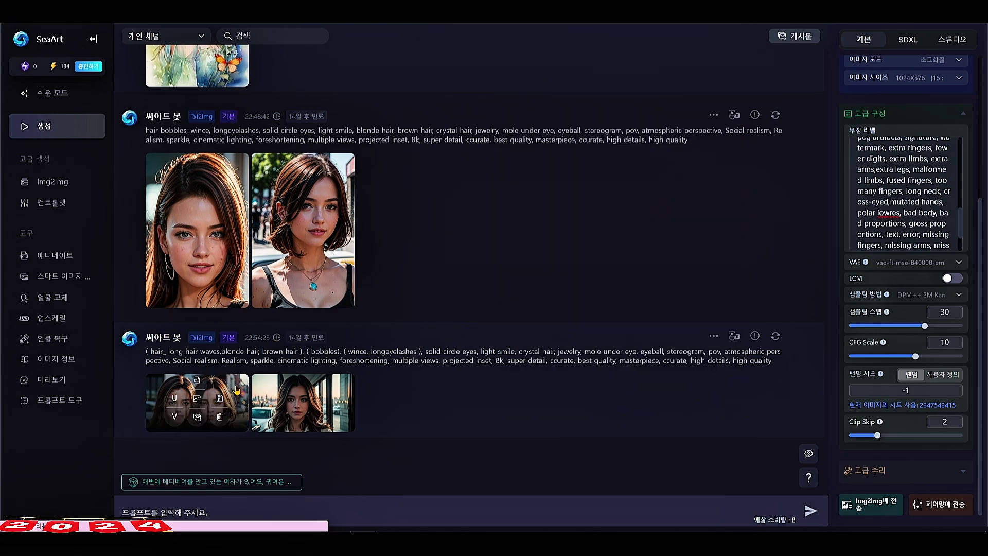
left_click(236, 391)
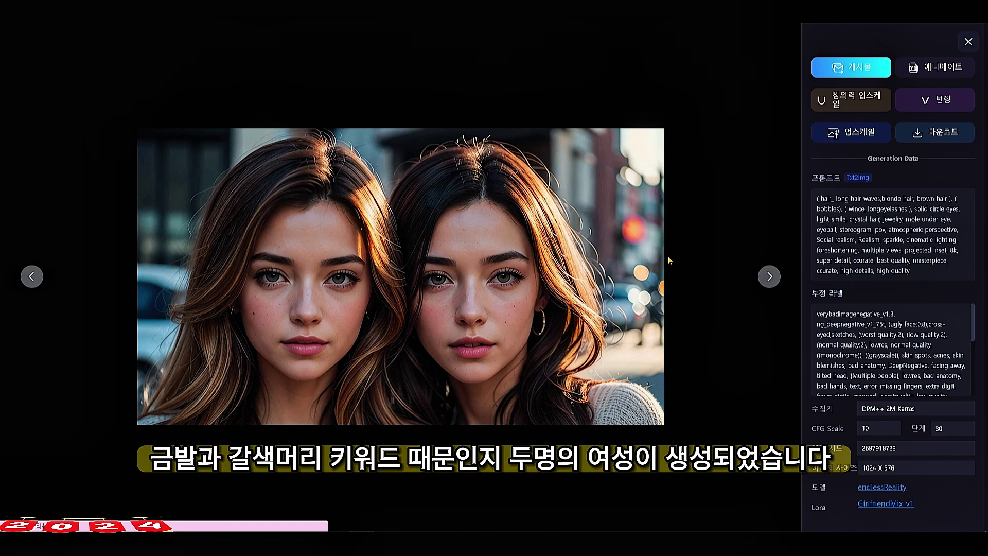
left_click(770, 277)
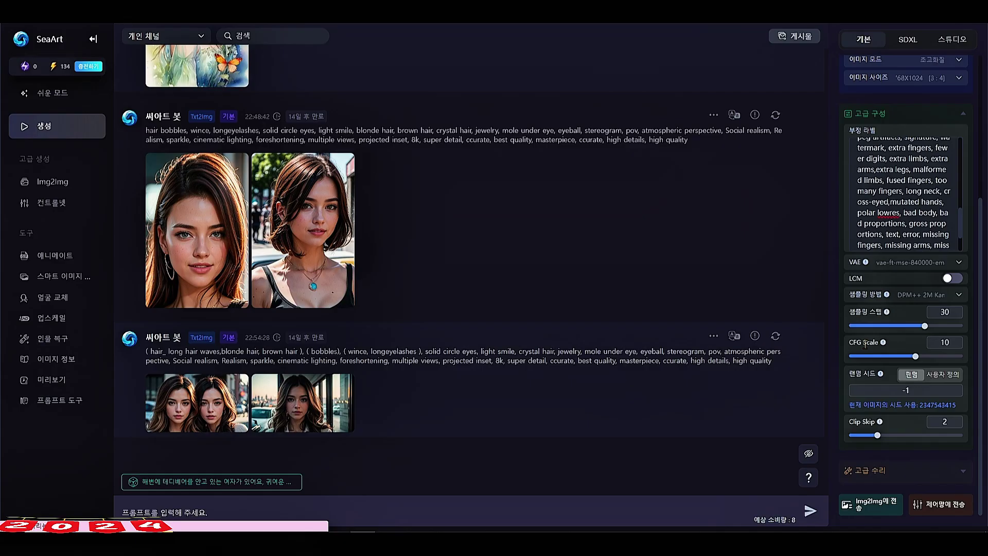
Step: Switch to SDXL mode, look over its settings, and append "nude,nobra," to the negative prompt
scroll(895, 153, "up", 5)
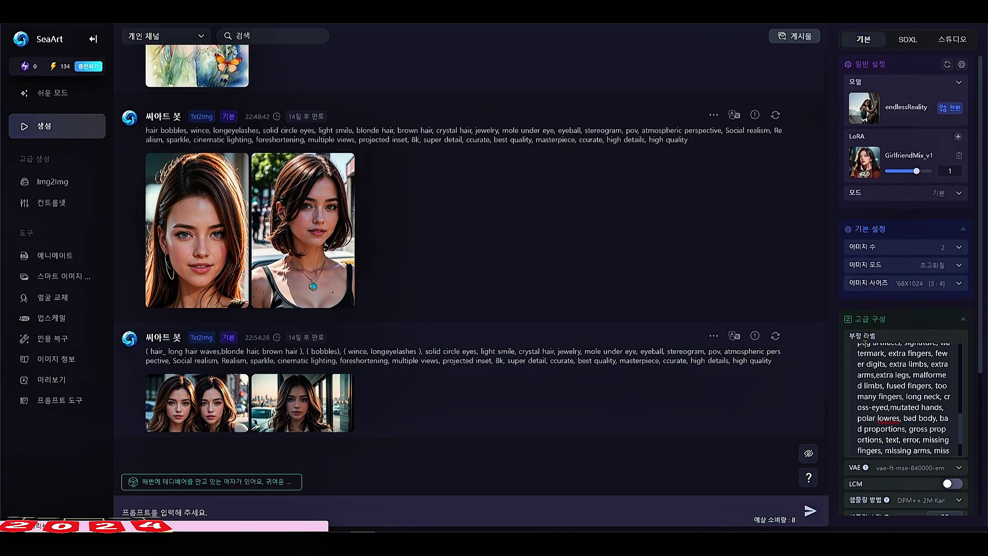
left_click(907, 40)
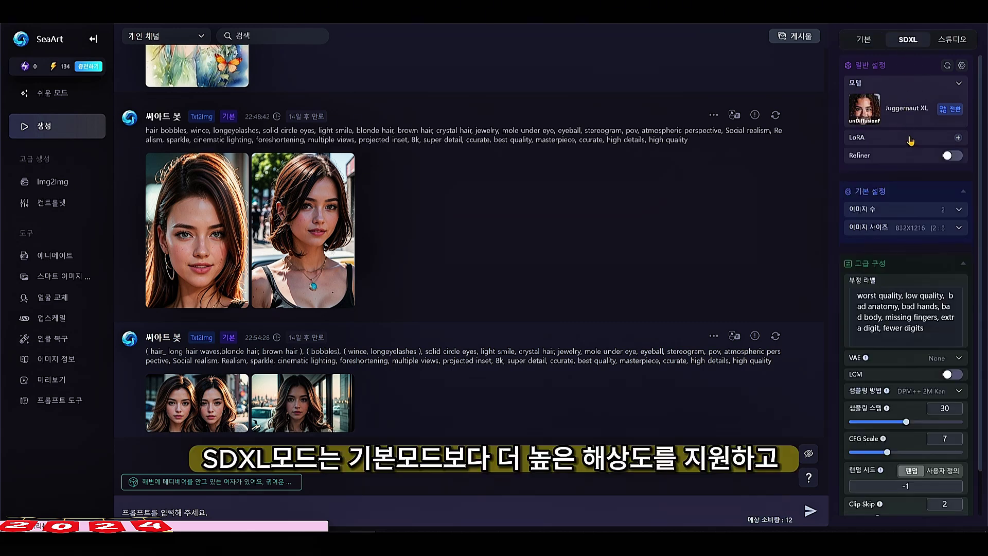
left_click(958, 84)
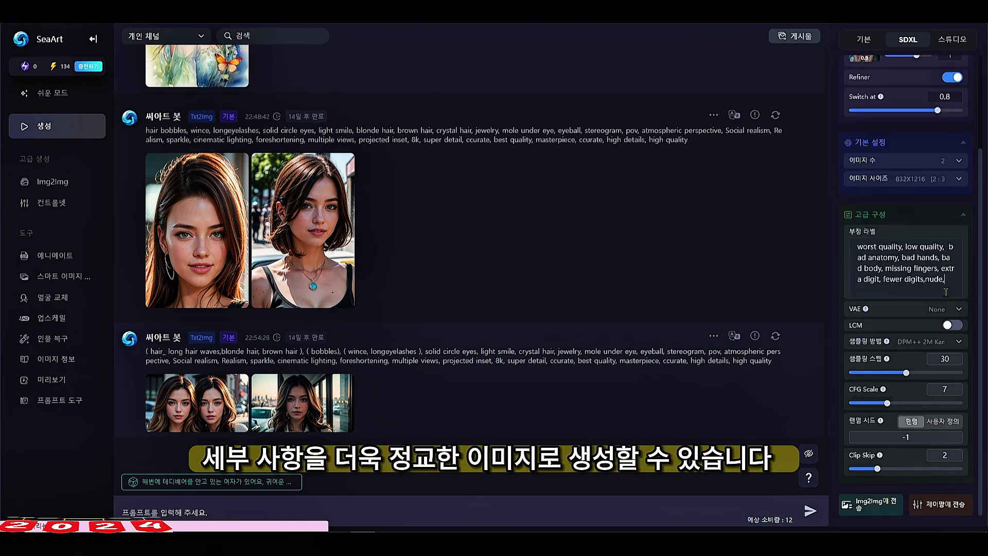
type("nobra")
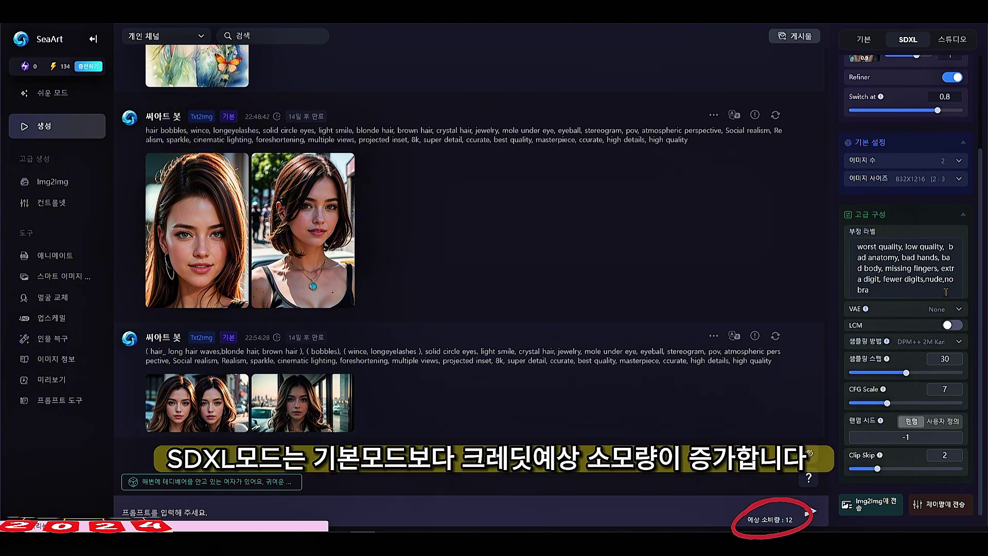
type(",")
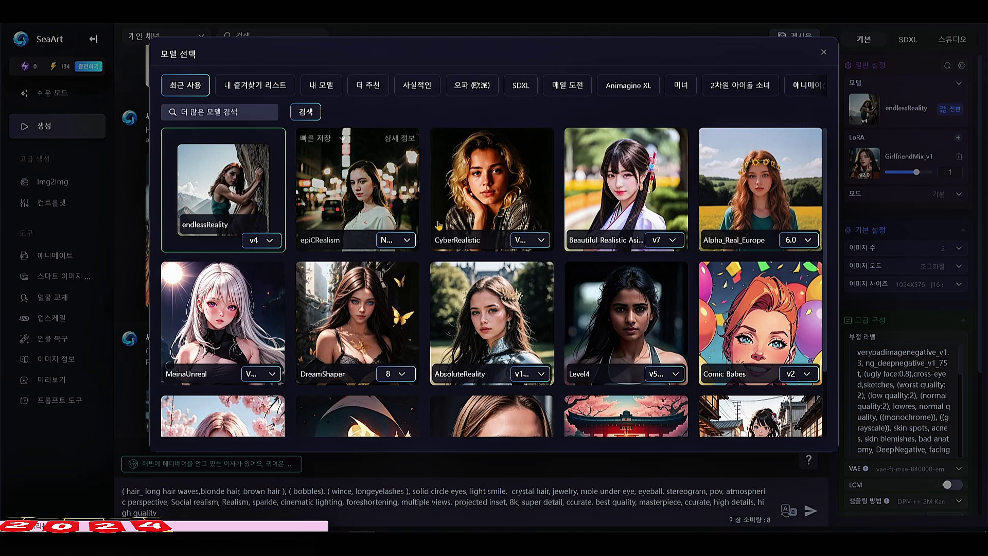
Step: Browse the recently used models in basic mode and generate the long-hair prompt with the Alpha_Real_Europe 6.0 model
mouse_move(440, 225)
scroll(440, 226, "down", 2)
scroll(439, 223, "up", 1)
scroll(439, 222, "down", 1)
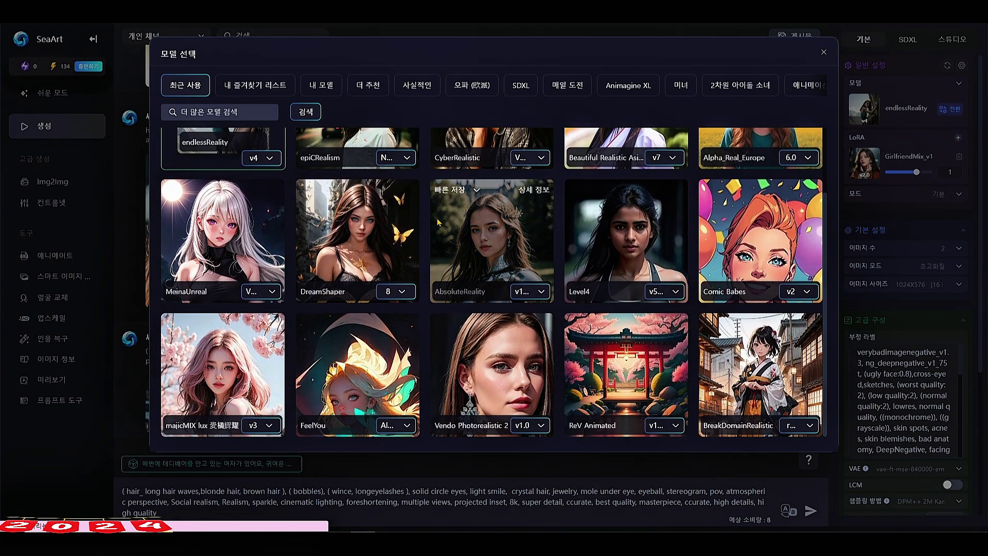
scroll(438, 222, "up", 1)
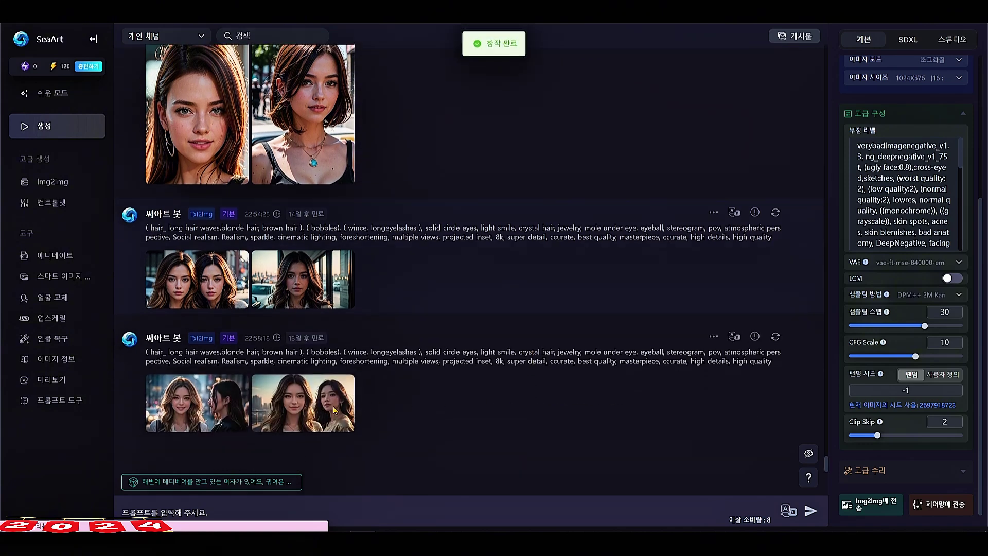
Step: View both Alpha_Real_Europe images enlarged and upscale the second one to 2048 X 1152
left_click(225, 393)
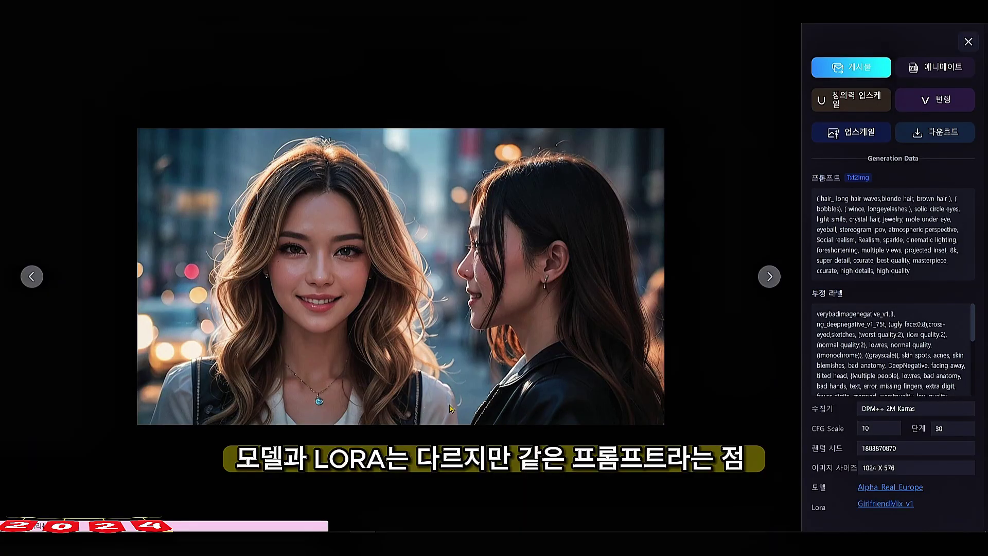
left_click(769, 277)
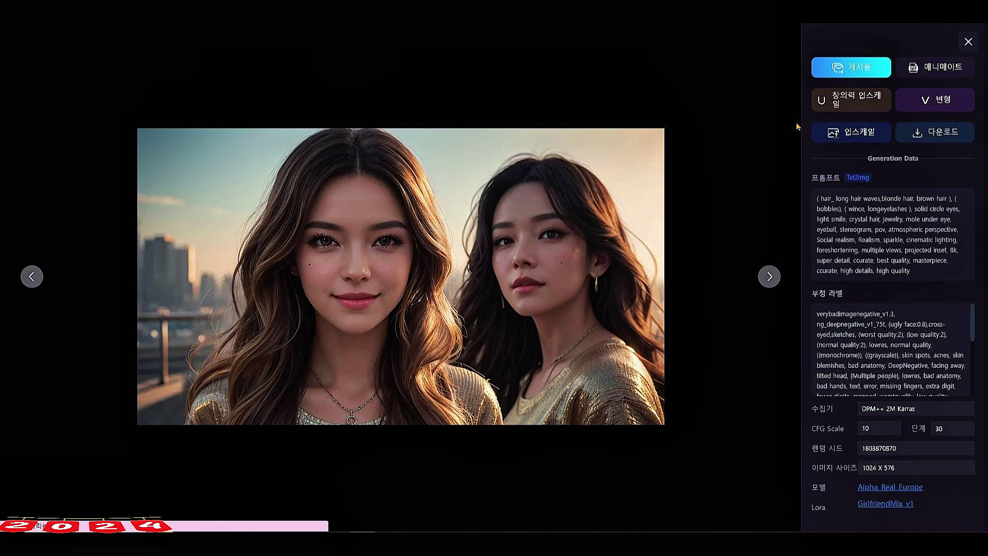
left_click(844, 103)
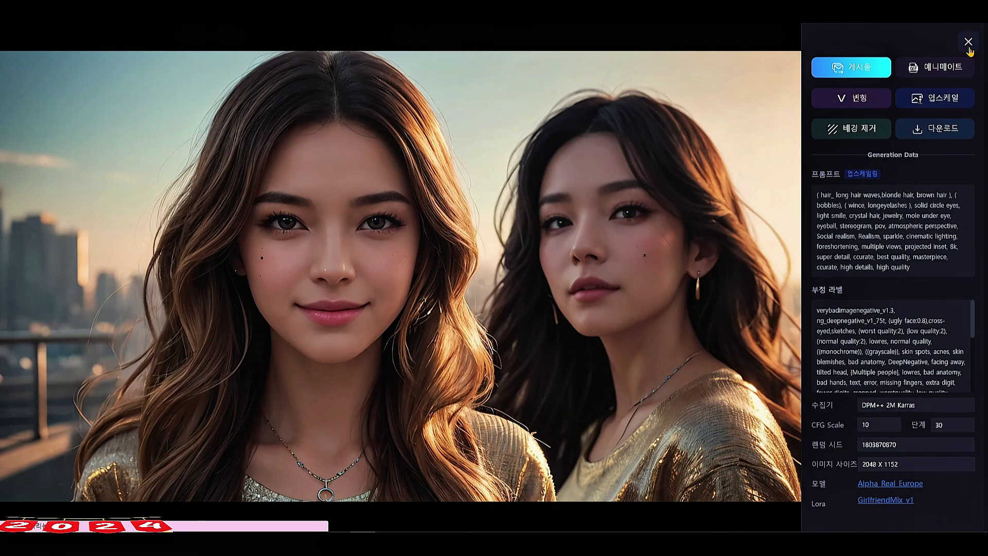
left_click(968, 43)
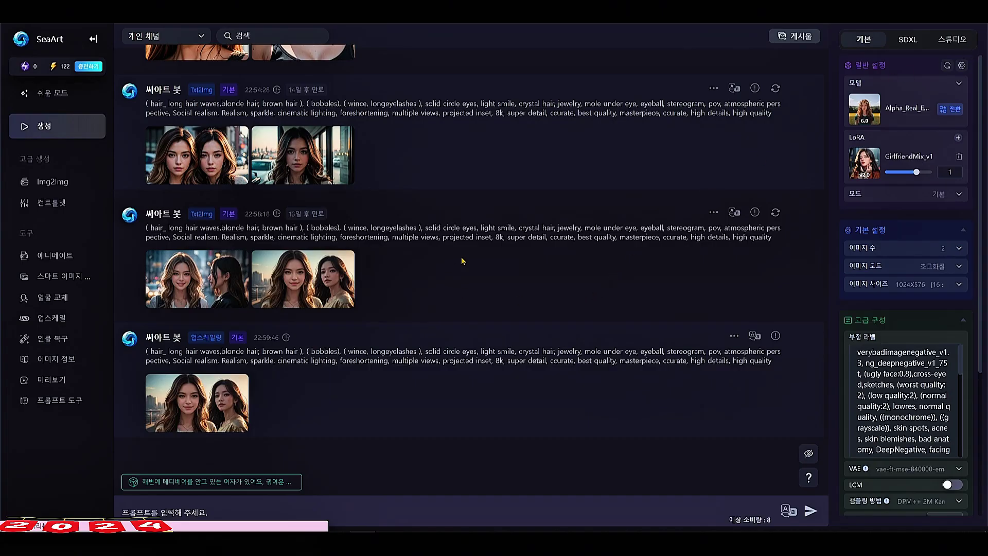
Step: Insert a prompt from the automatic prompt generator in SDXL mode and select the SeleneXL v1.0 model
mouse_move(775, 337)
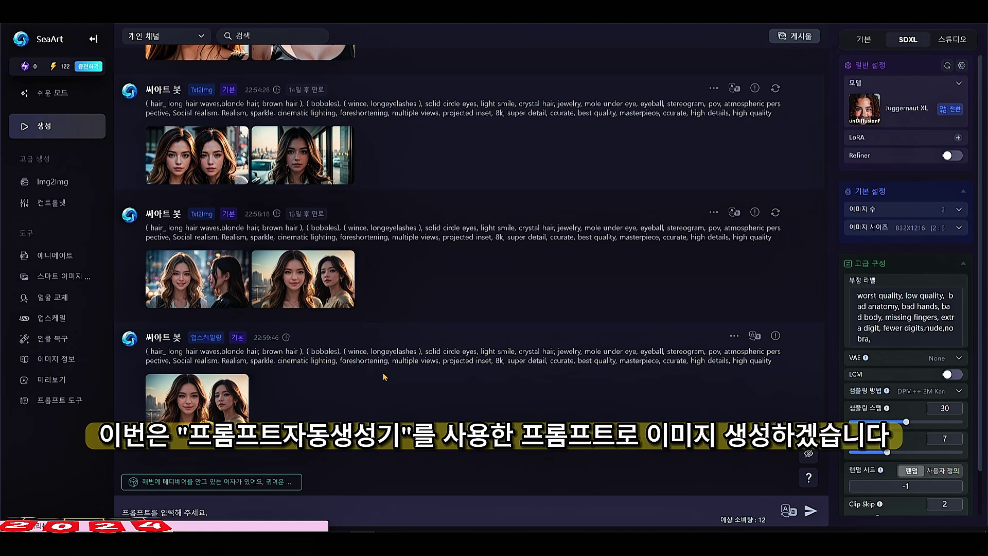
left_click(133, 482)
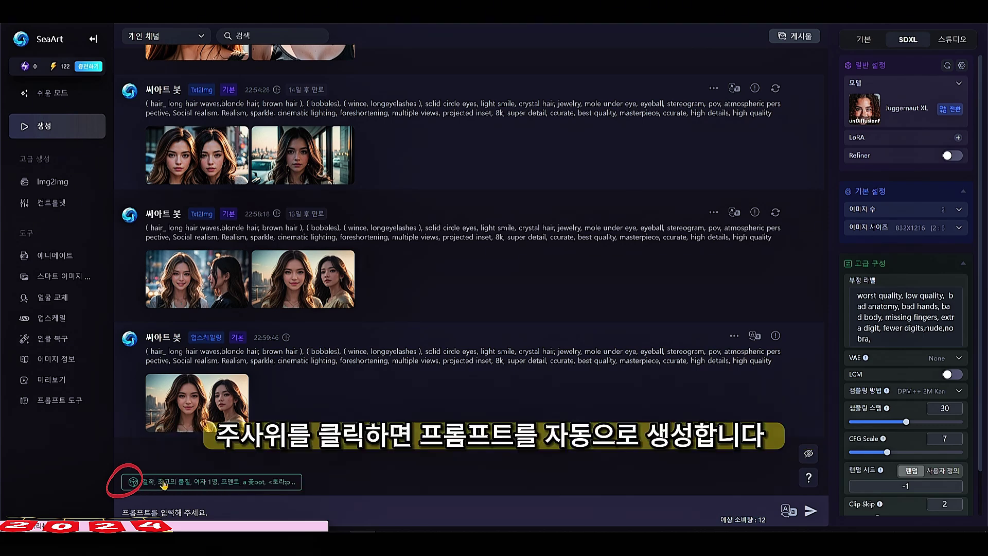
left_click(204, 482)
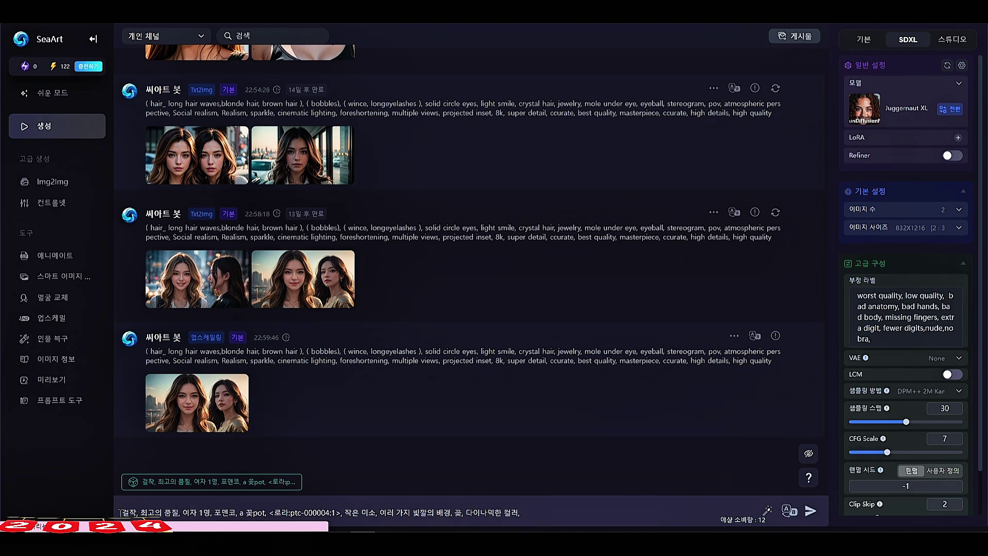
left_click(940, 99)
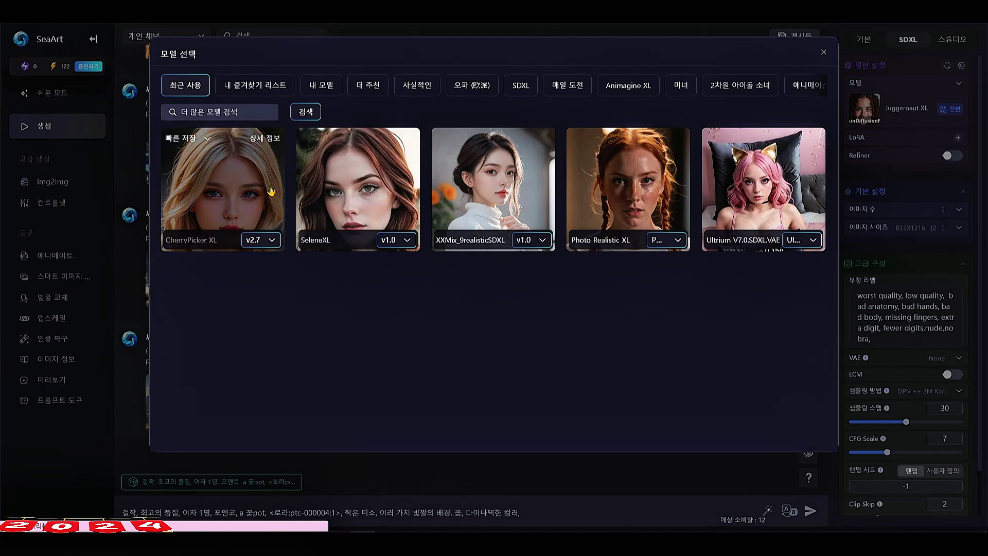
left_click(356, 187)
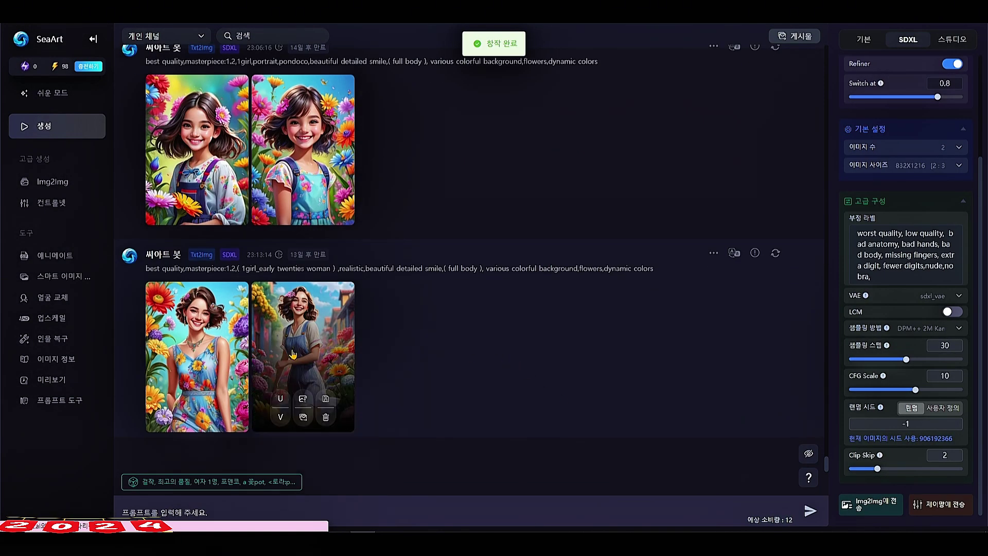
Step: View the generated image of the woman in the floral dress enlarged, then return to the results
left_click(220, 320)
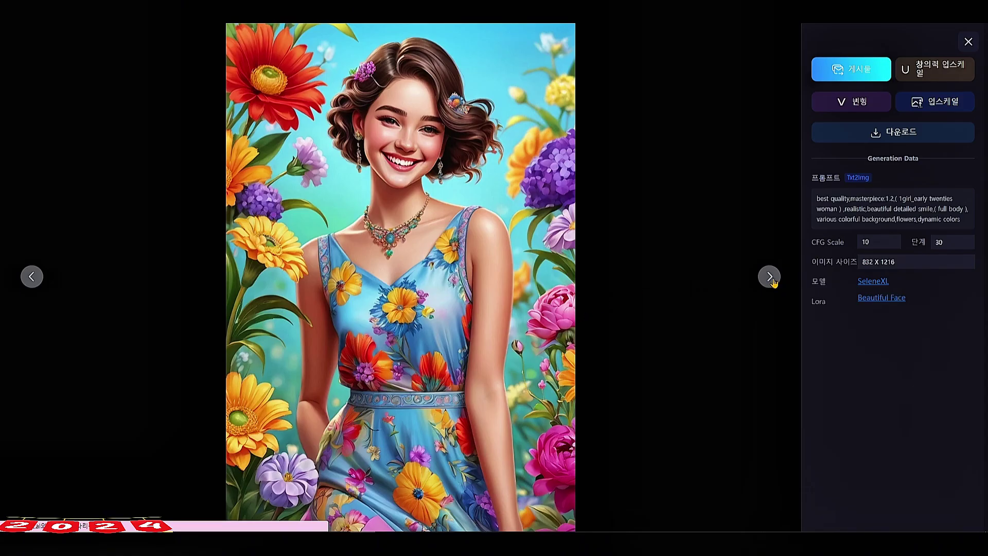
key("Escape")
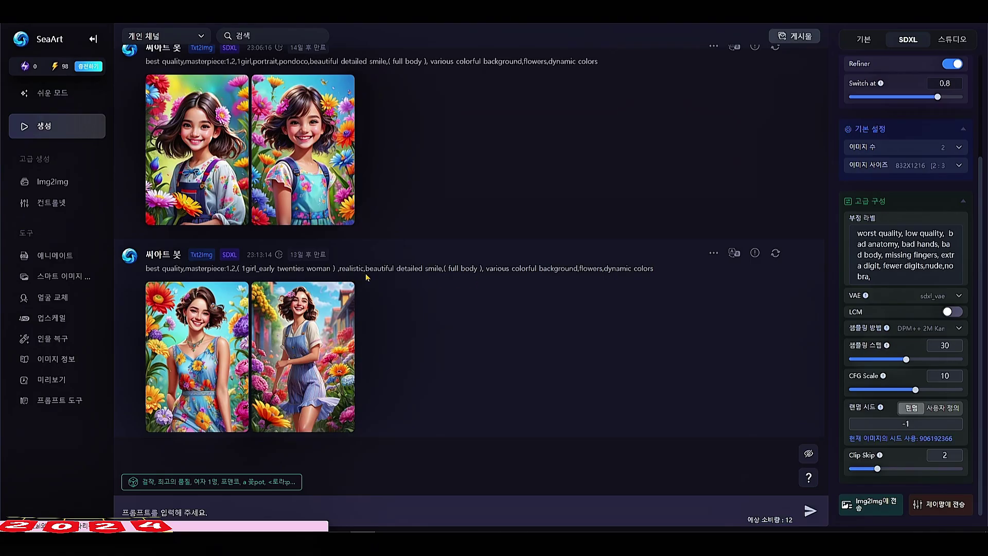
mouse_move(298, 418)
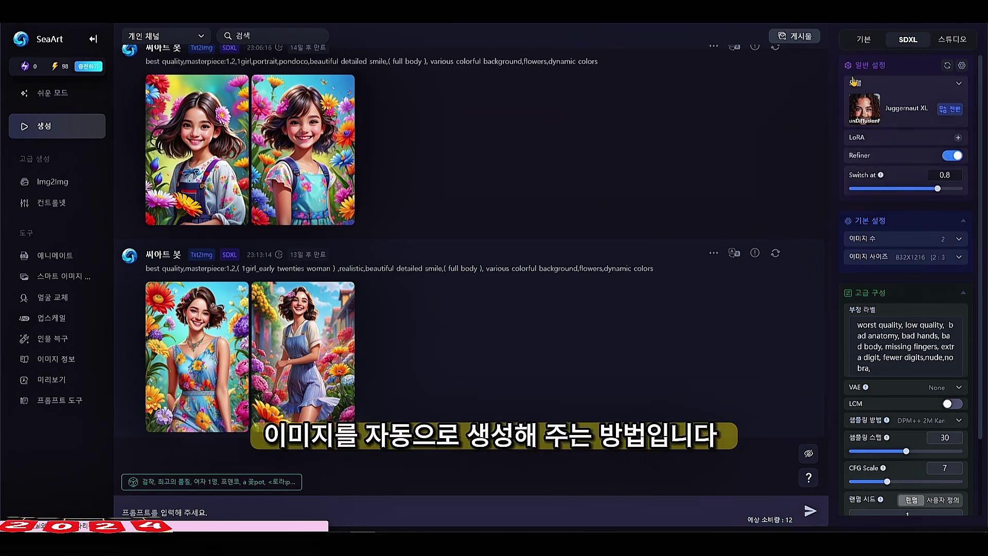
Step: Return to basic (기본) settings and set the generation mode (모드) to automatic (자동)
left_click(866, 42)
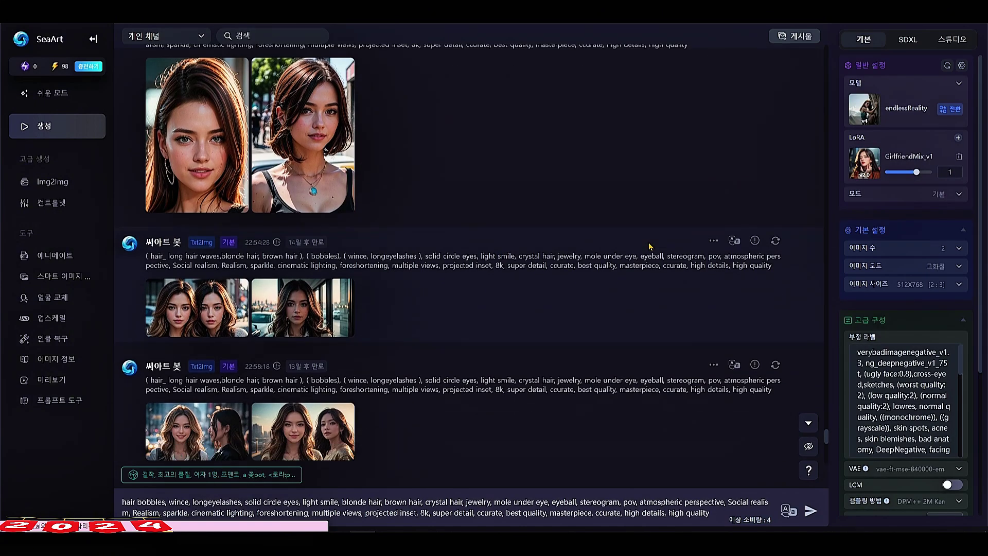
scroll(649, 247, "down", 10)
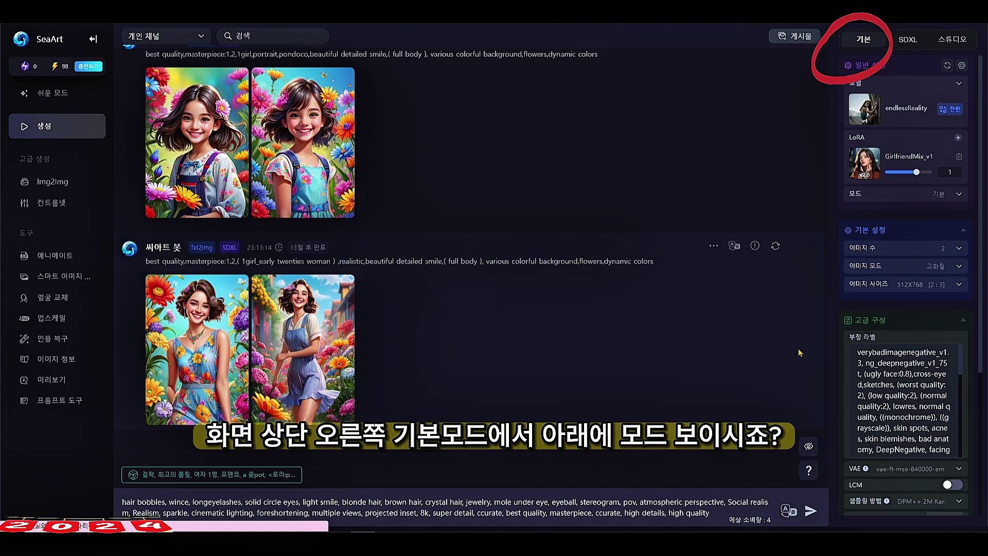
left_click(959, 200)
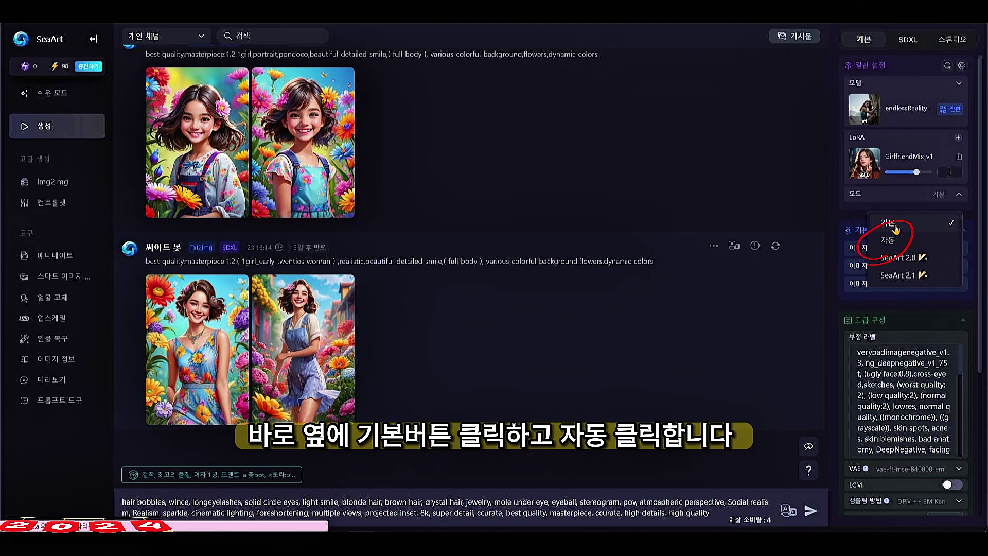
left_click(888, 240)
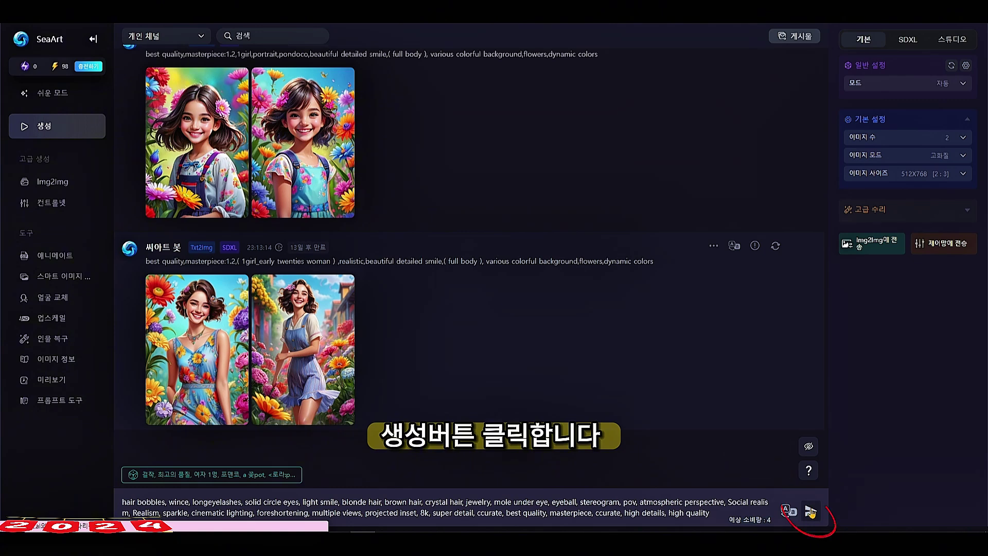
Step: Generate two images from the "hair bobbles" prompt in automatic mode and look over the results
left_click(811, 510)
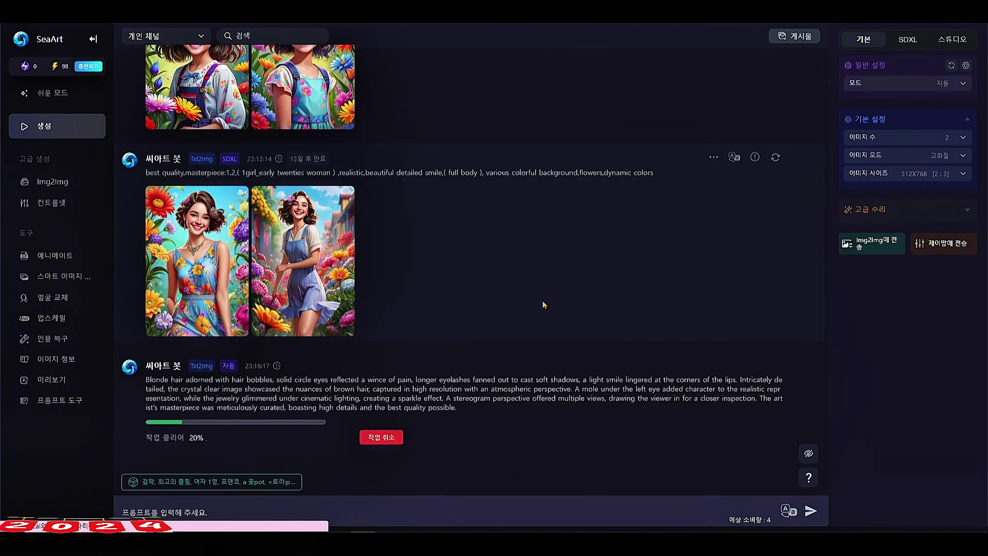
scroll(543, 305, "up", 1)
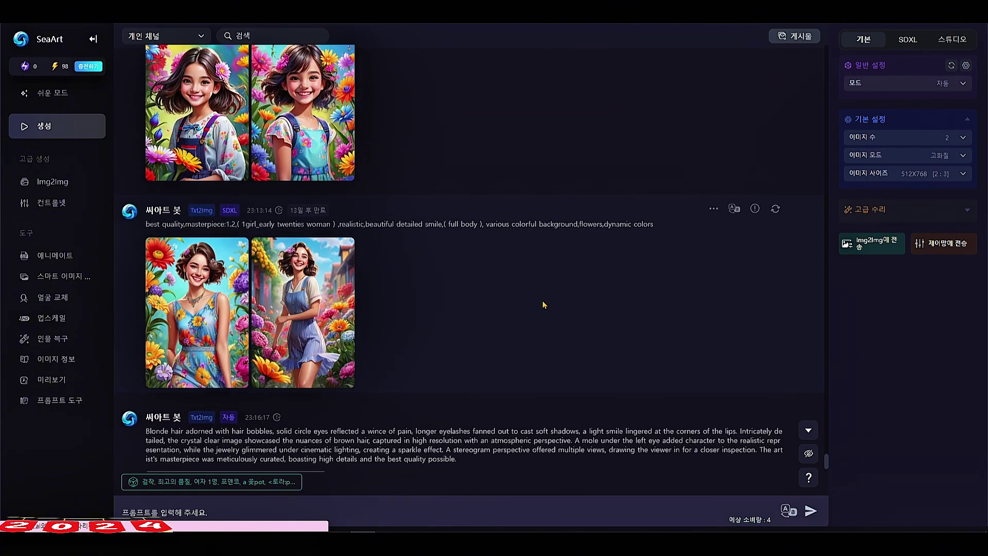
scroll(543, 303, "down", 1)
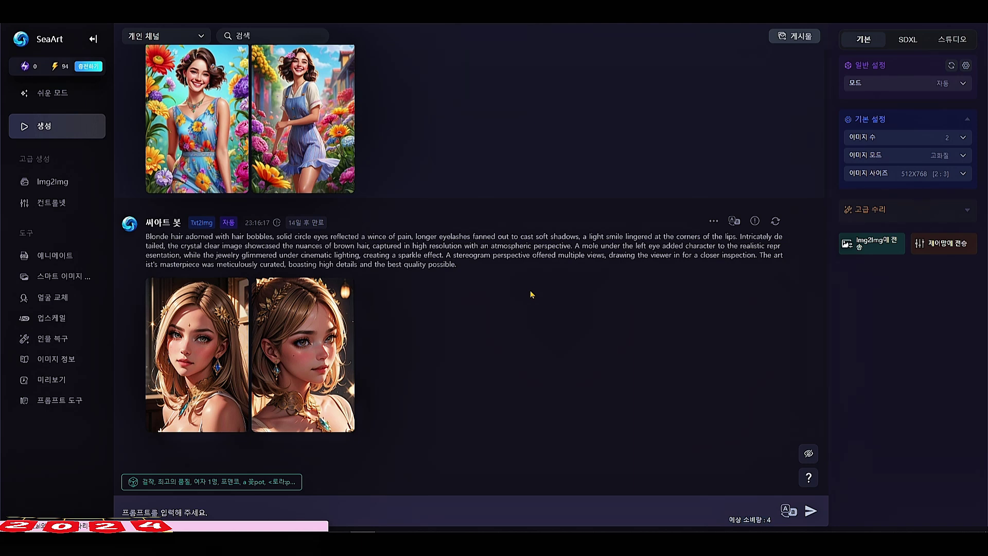
Step: View both generated blonde-hair portraits enlarged, return to the results and look over the earlier SDXL images
left_click(236, 309)
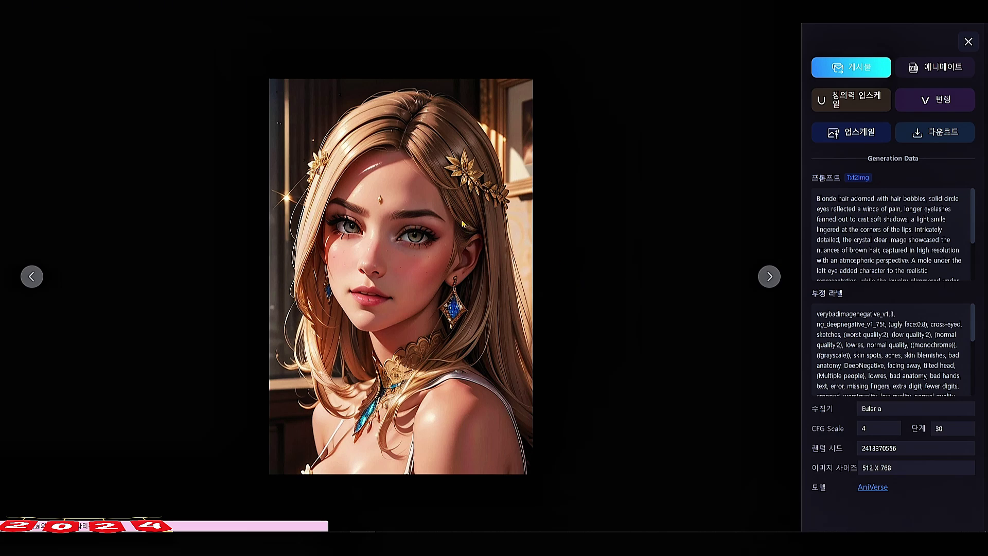
left_click(767, 280)
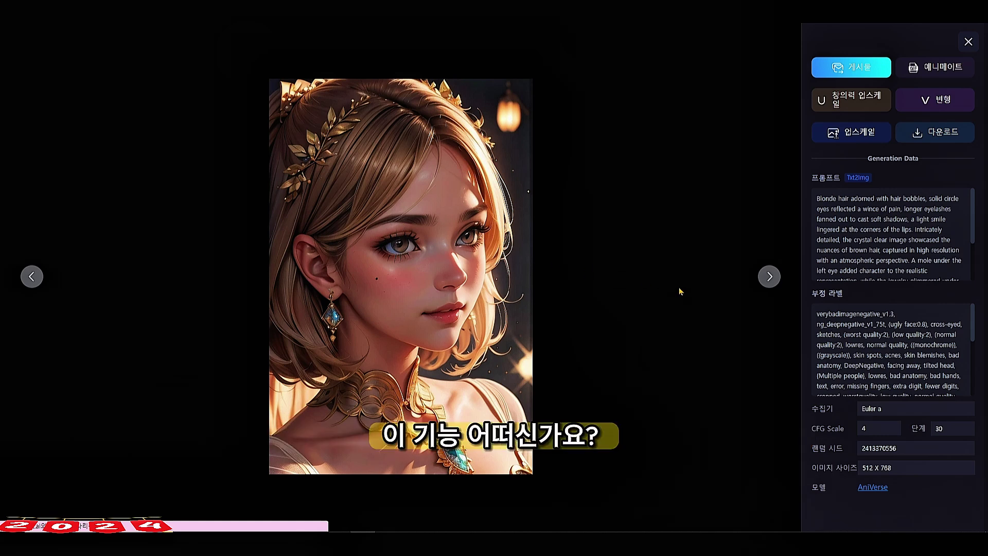
left_click(768, 277)
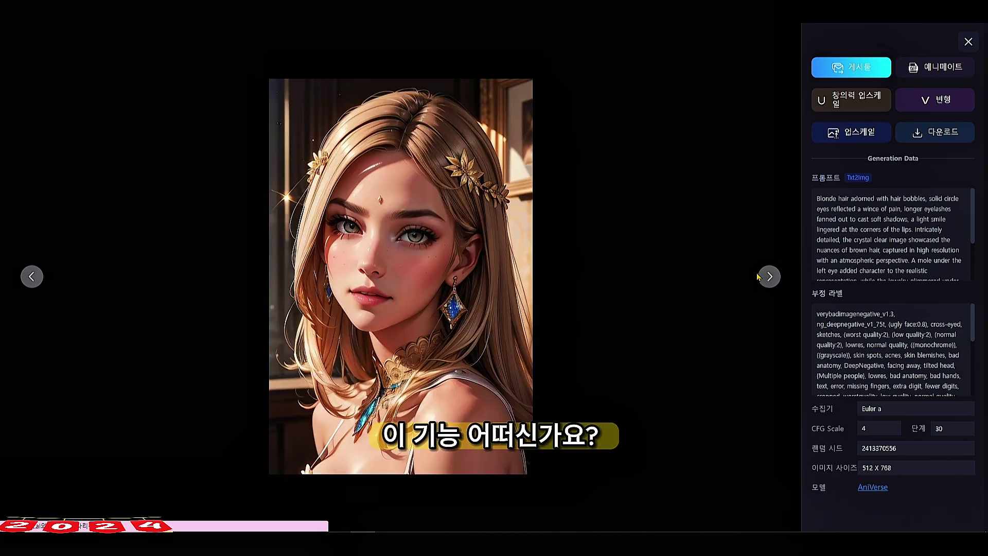
left_click(967, 43)
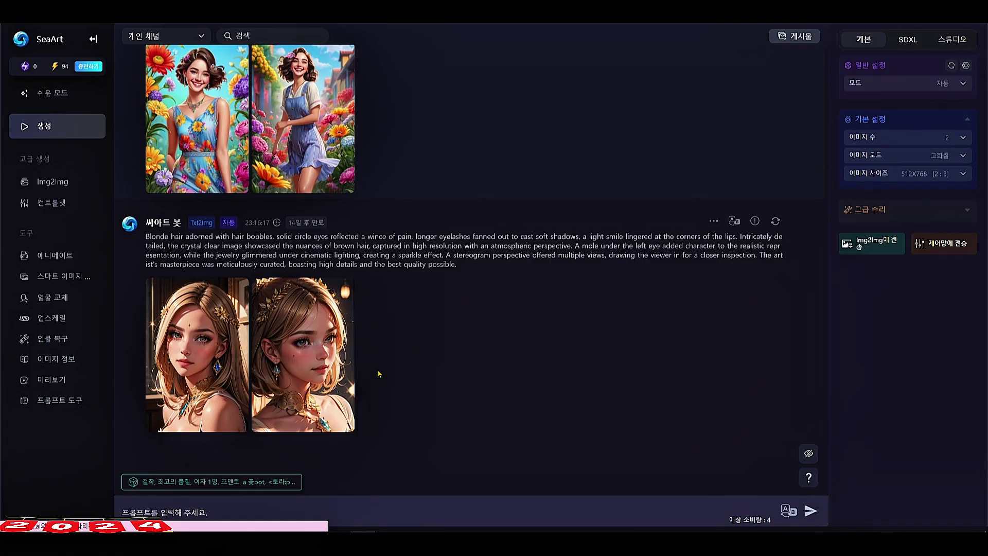
scroll(501, 375, "up", 4)
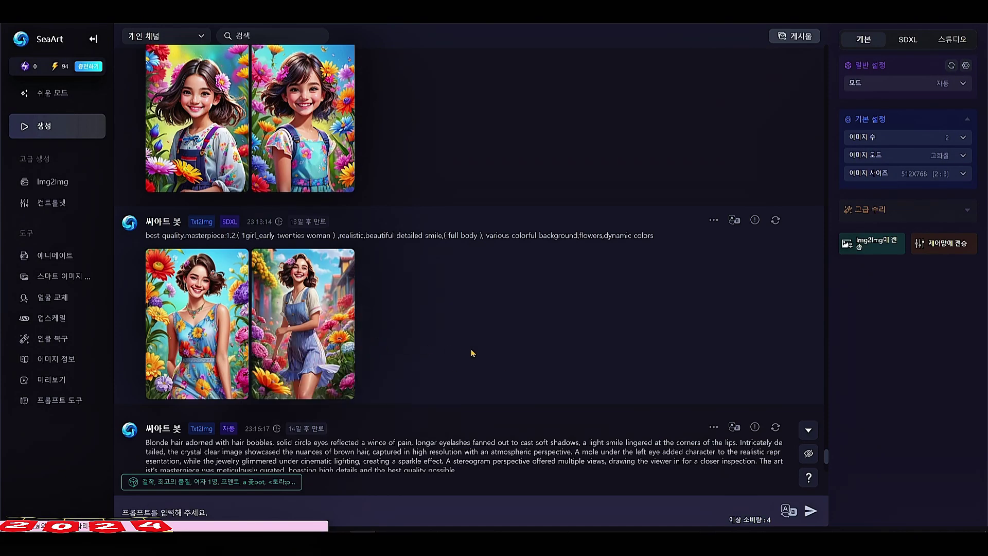
scroll(470, 353, "down", 4)
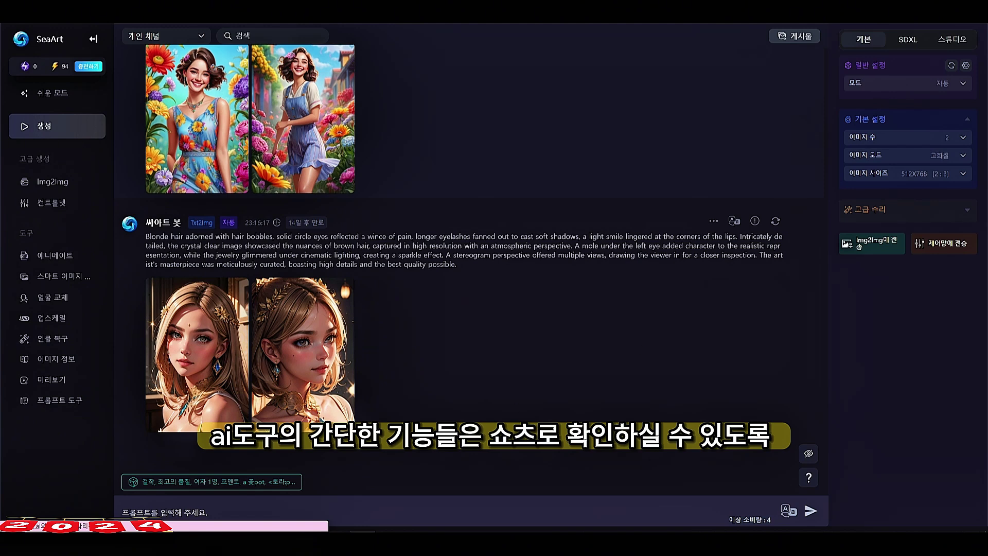
Step: Insert the suggested random prompt, refresh the suggestion and replace the prompt with the one beginning "(매우 상세한 CG Unity 8k 벽지)"
left_click(256, 486)
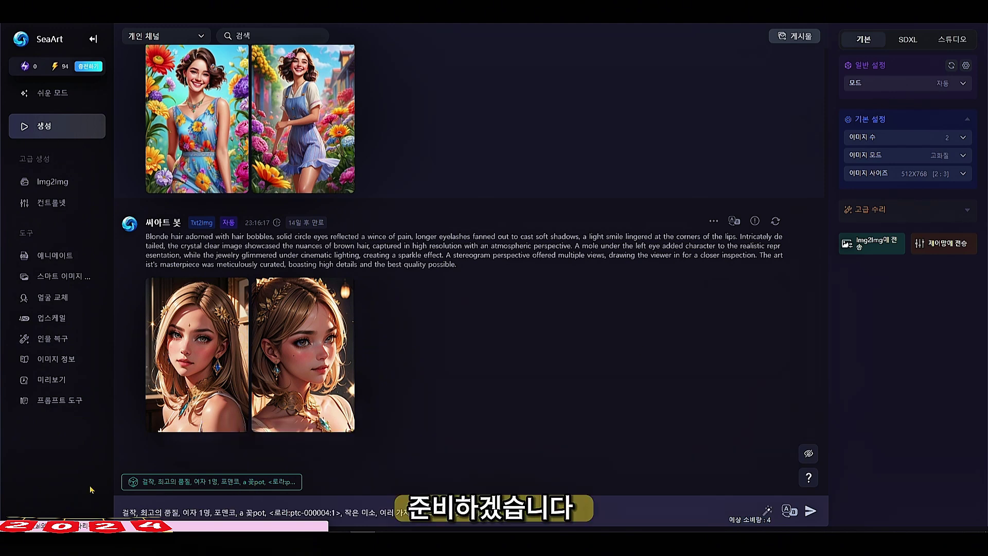
left_click(132, 483)
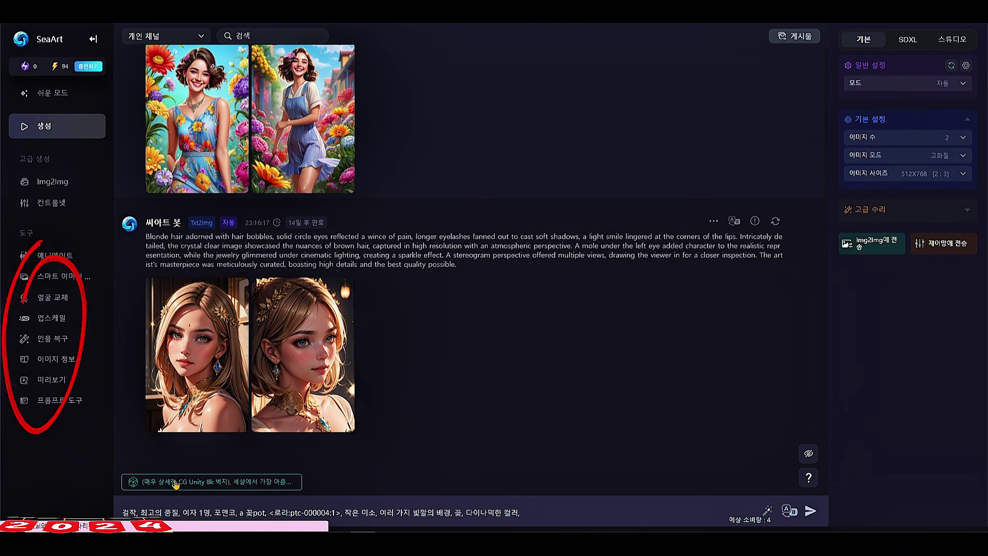
left_click(172, 485)
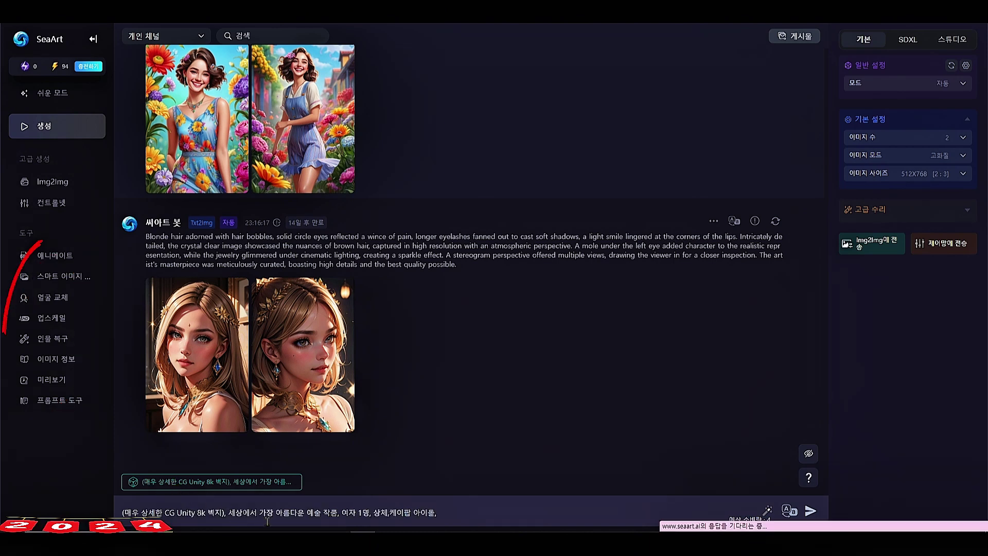